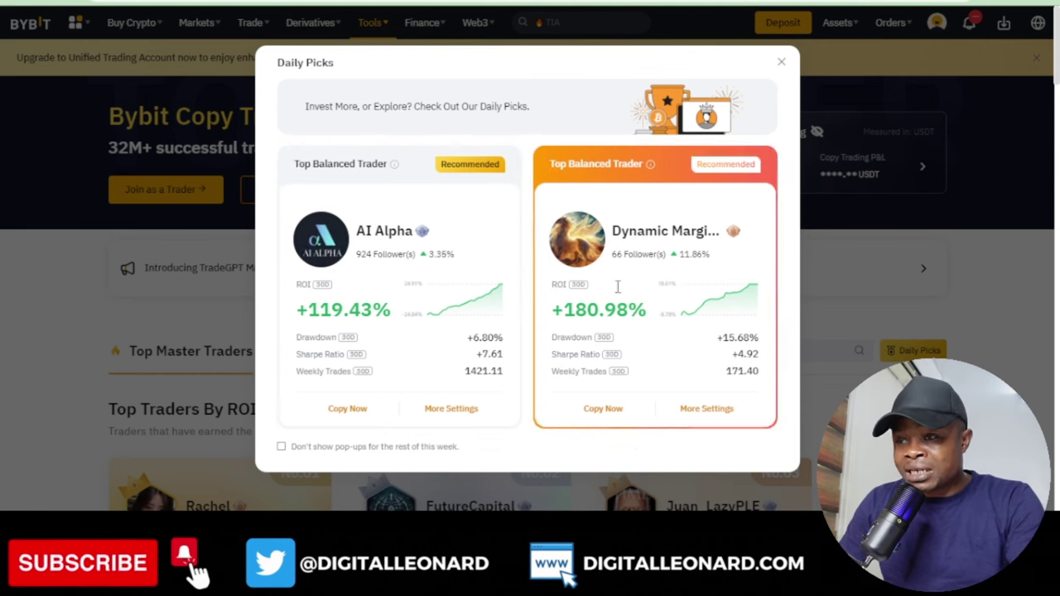
Dismiss the Daily Picks popup to reveal Top Traders By ROI, led by No.01 at +101.10%.
left_click(781, 64)
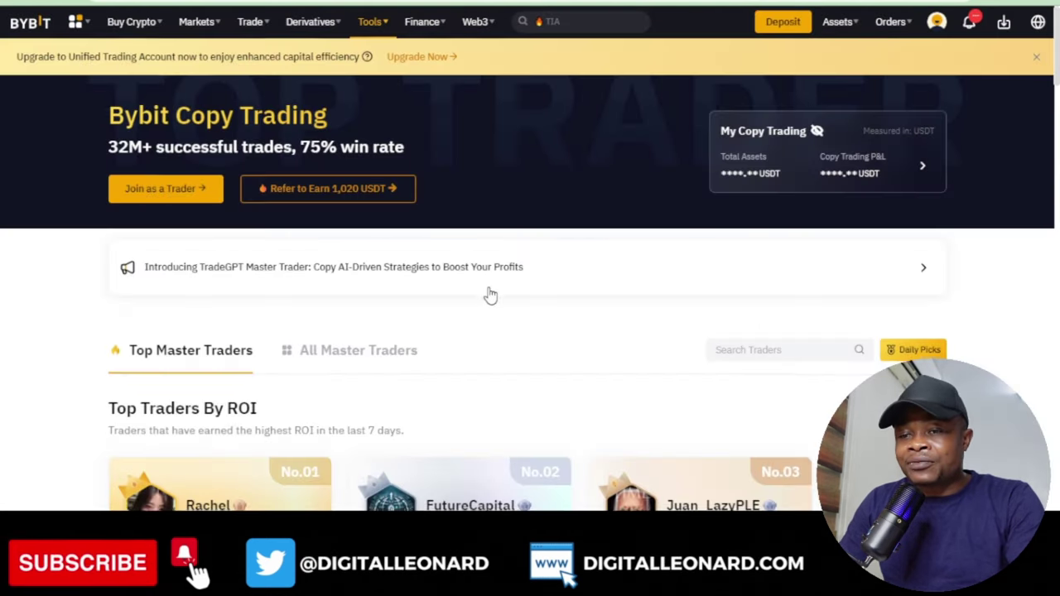
scroll(487, 293, "down", 2)
scroll(485, 303, "up", 1)
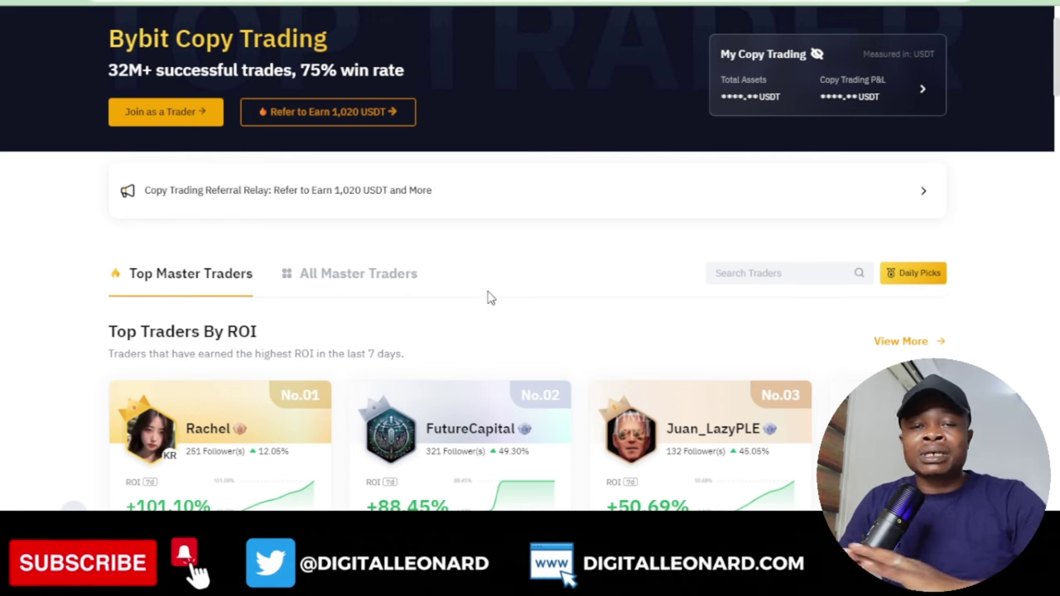
scroll(493, 282, "down", 1)
scroll(538, 278, "up", 2)
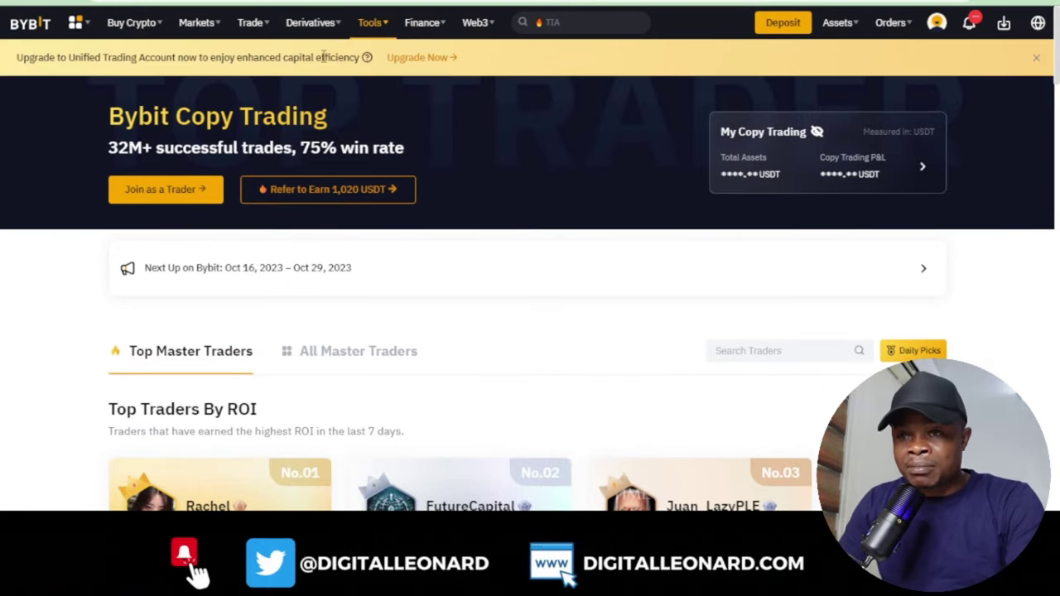
mouse_move(371, 25)
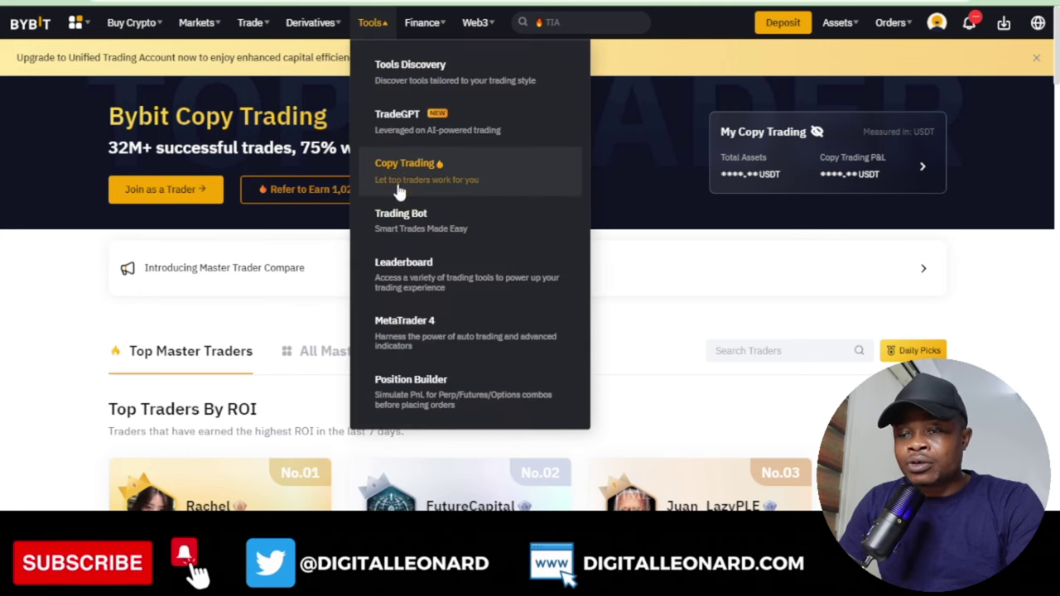
scroll(149, 340, "down", 3)
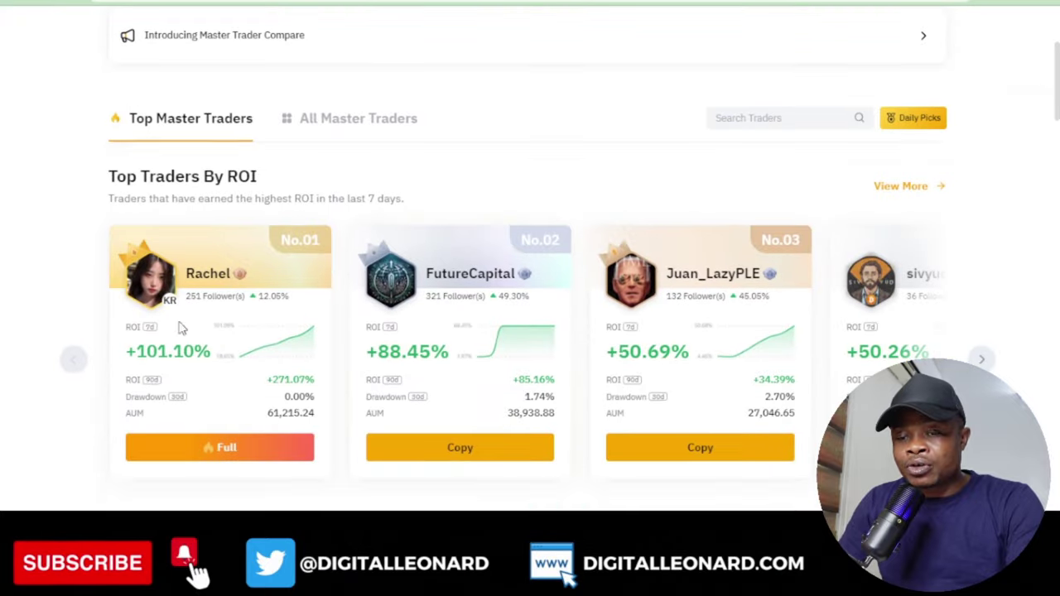
scroll(249, 370, "down", 1)
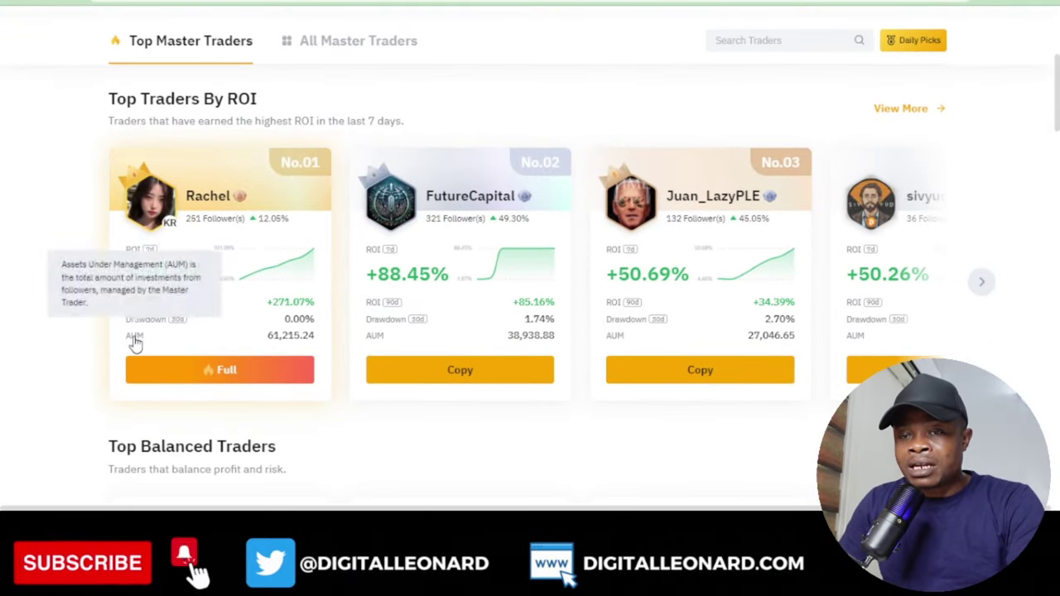
scroll(124, 352, "down", 1)
scroll(123, 355, "up", 1)
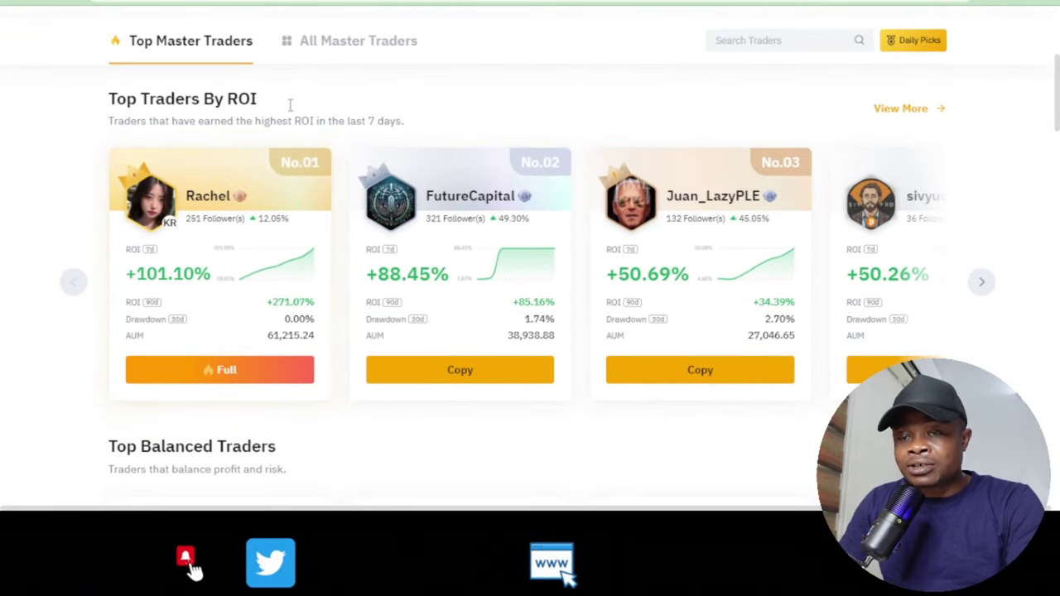
scroll(346, 412, "down", 1)
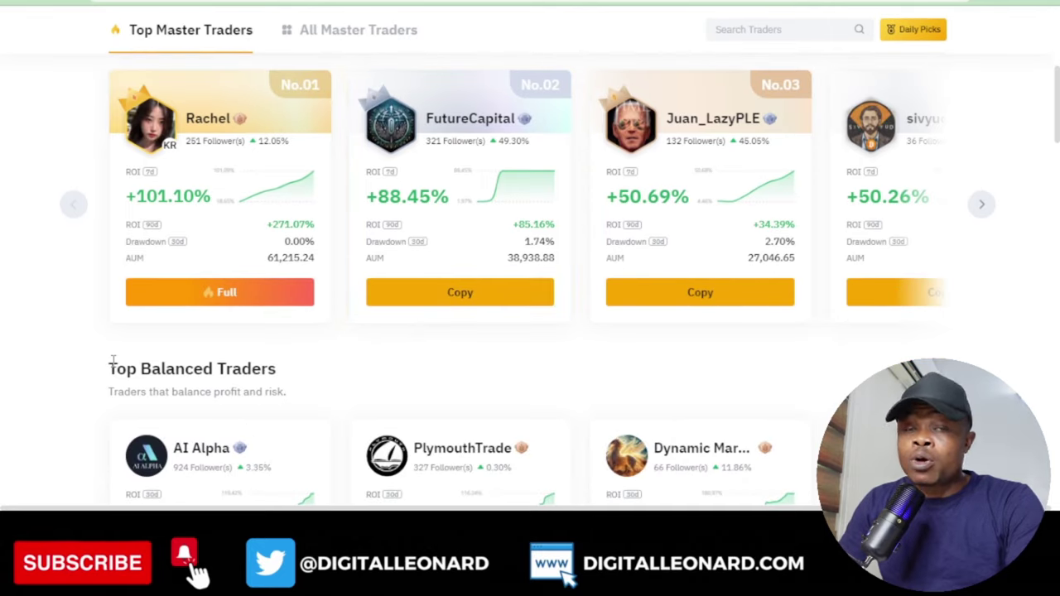
scroll(113, 362, "up", 1)
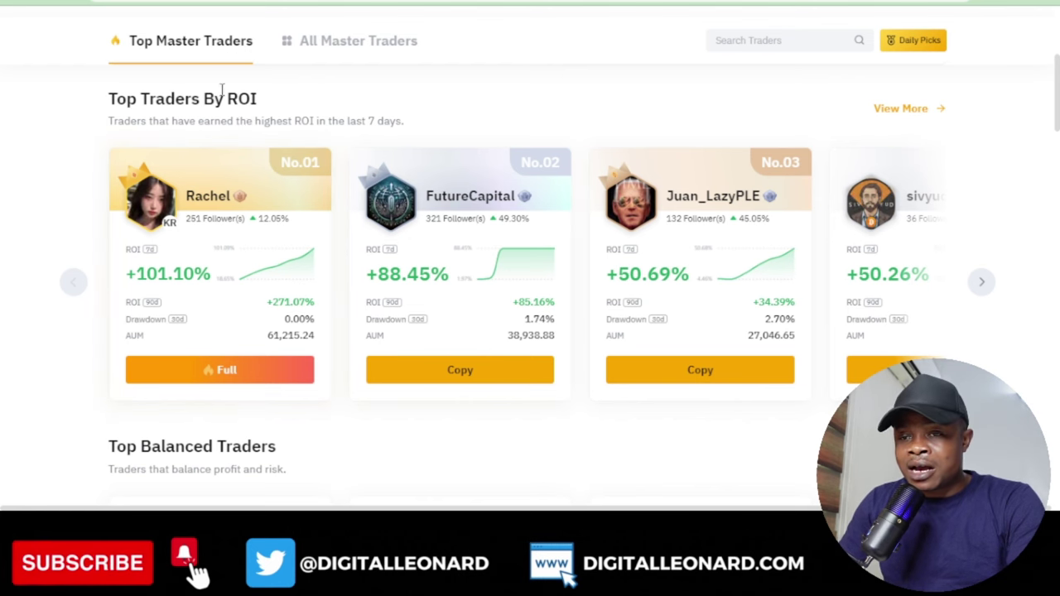
scroll(392, 225, "down", 3)
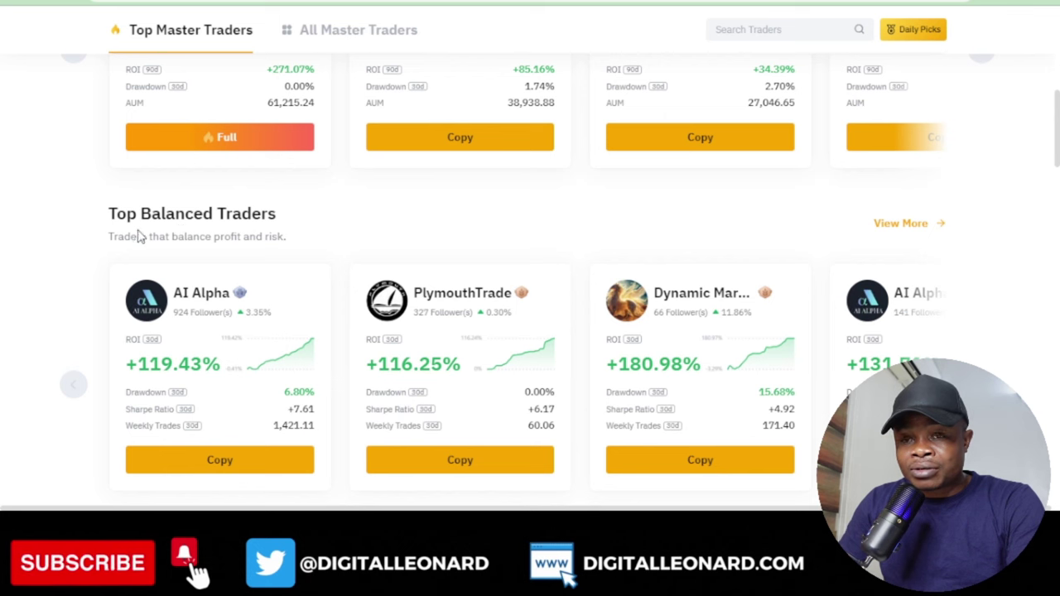
scroll(256, 263, "down", 1)
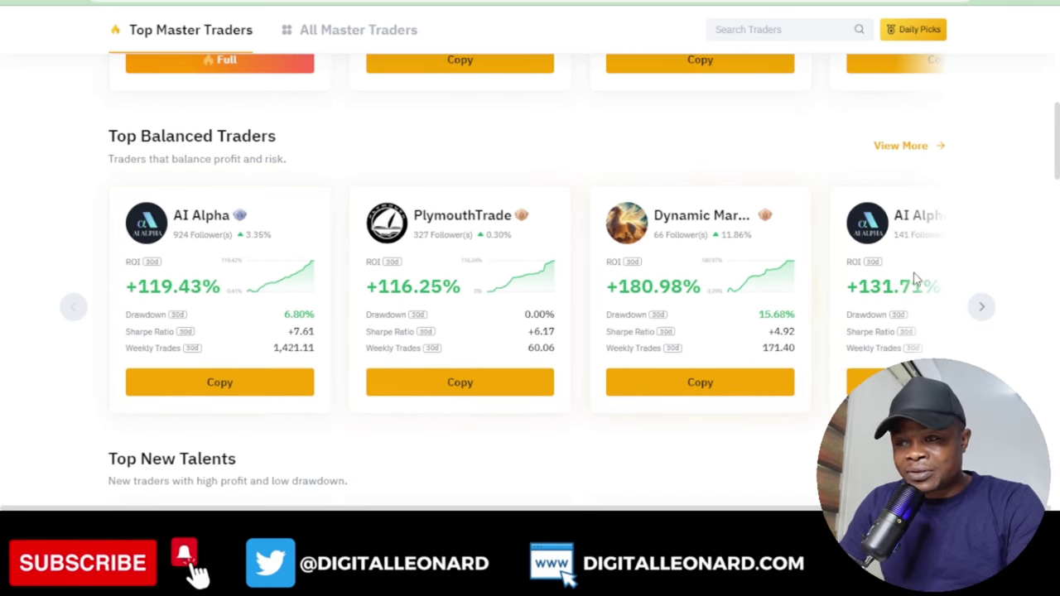
scroll(579, 301, "down", 3)
scroll(414, 298, "down", 1)
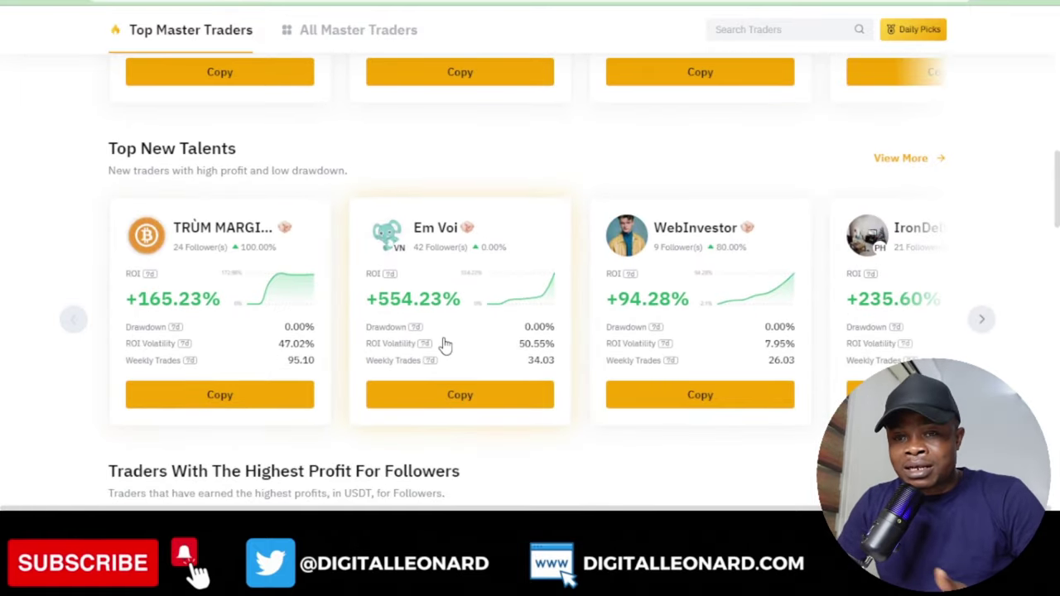
scroll(530, 276, "down", 1)
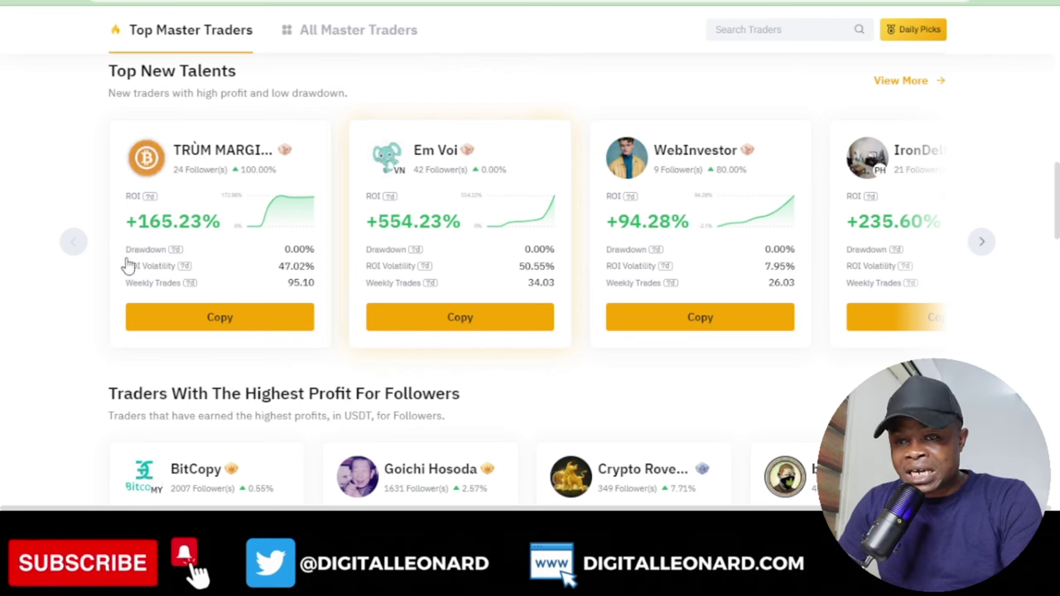
scroll(454, 264, "down", 1)
scroll(303, 324, "down", 3)
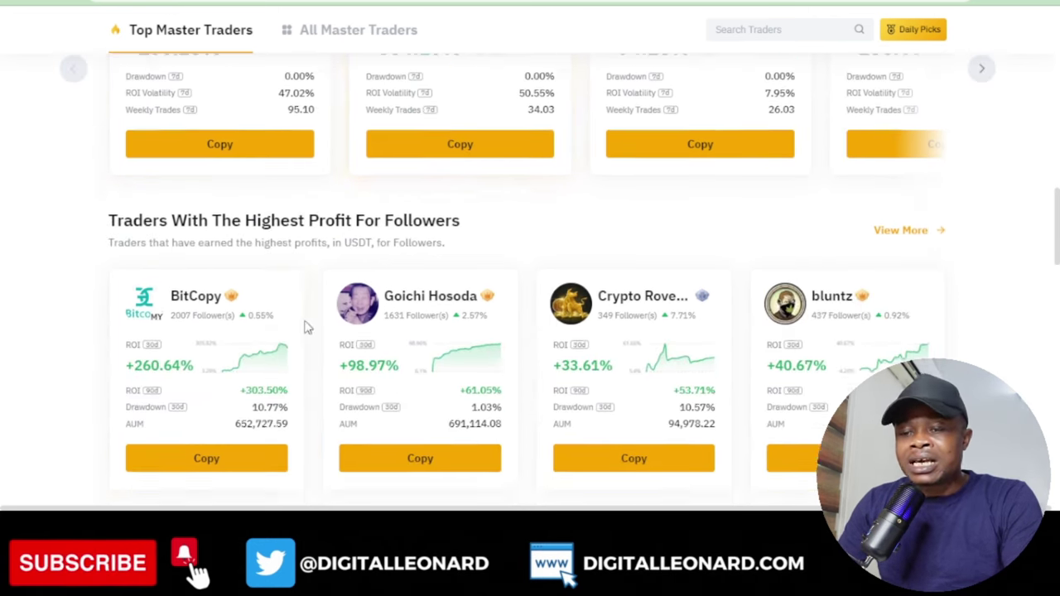
scroll(331, 274, "down", 2)
scroll(294, 280, "down", 2)
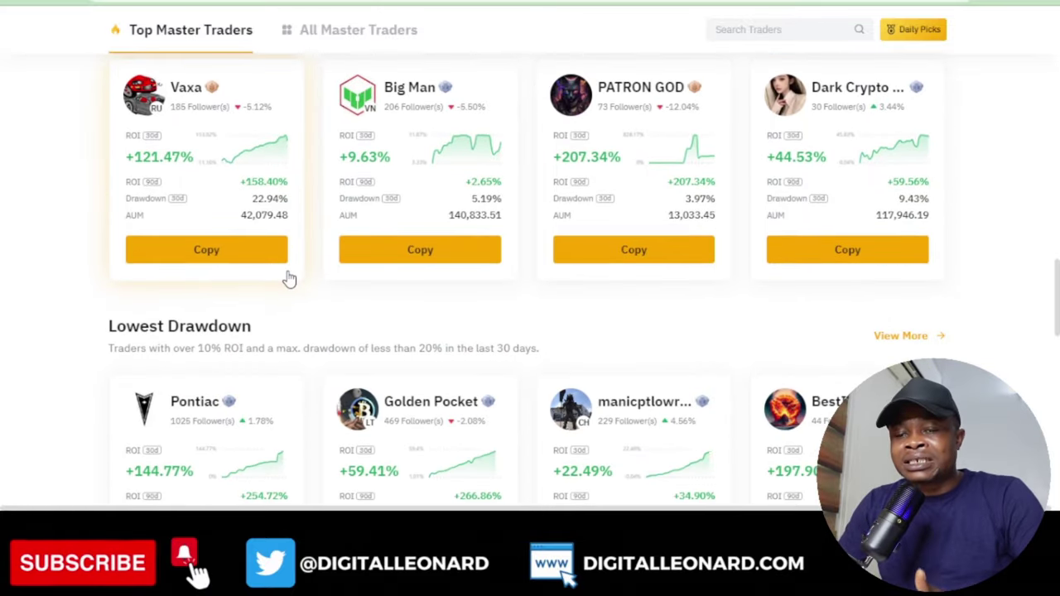
scroll(265, 294, "down", 1)
scroll(86, 244, "down", 1)
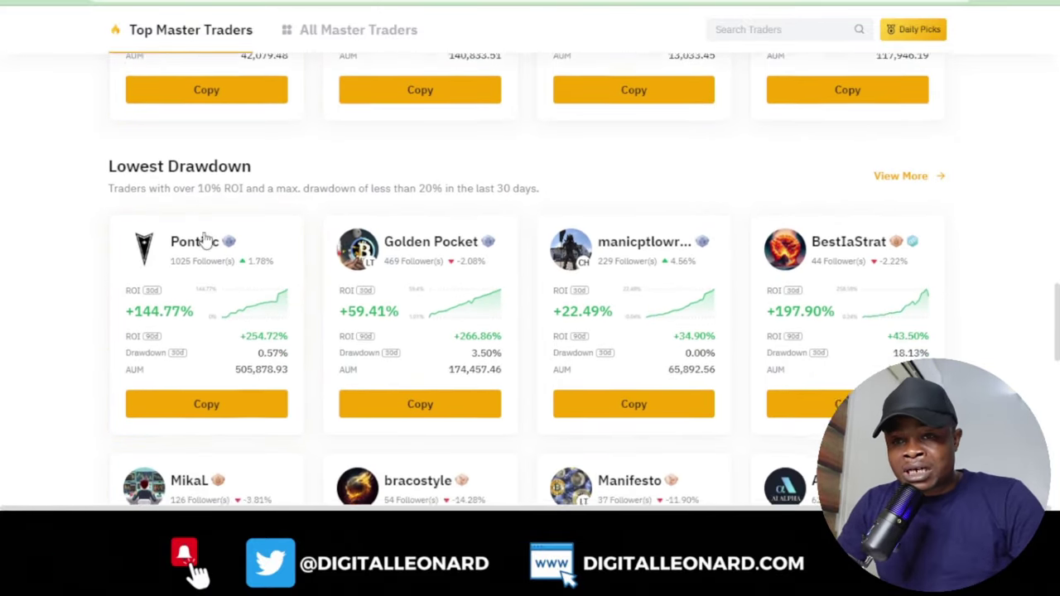
scroll(379, 208, "down", 1)
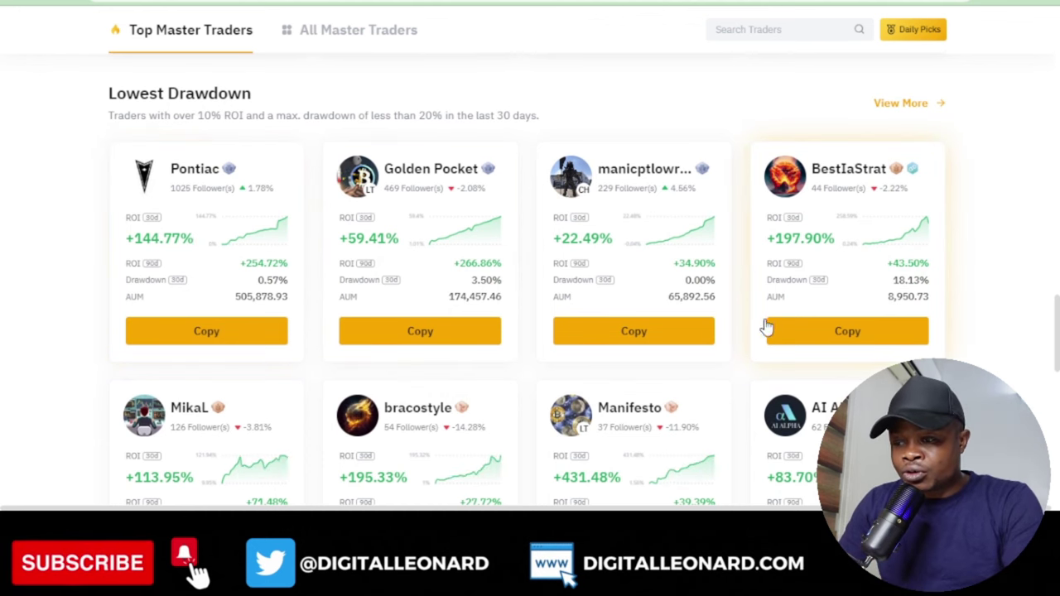
scroll(767, 327, "down", 4)
scroll(279, 349, "down", 3)
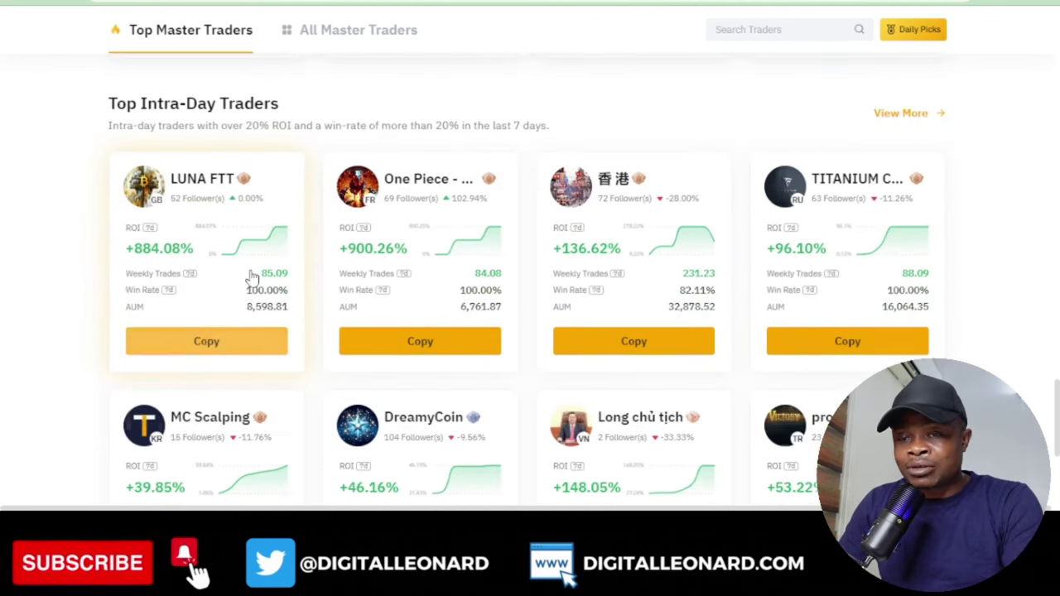
scroll(193, 304, "up", 1)
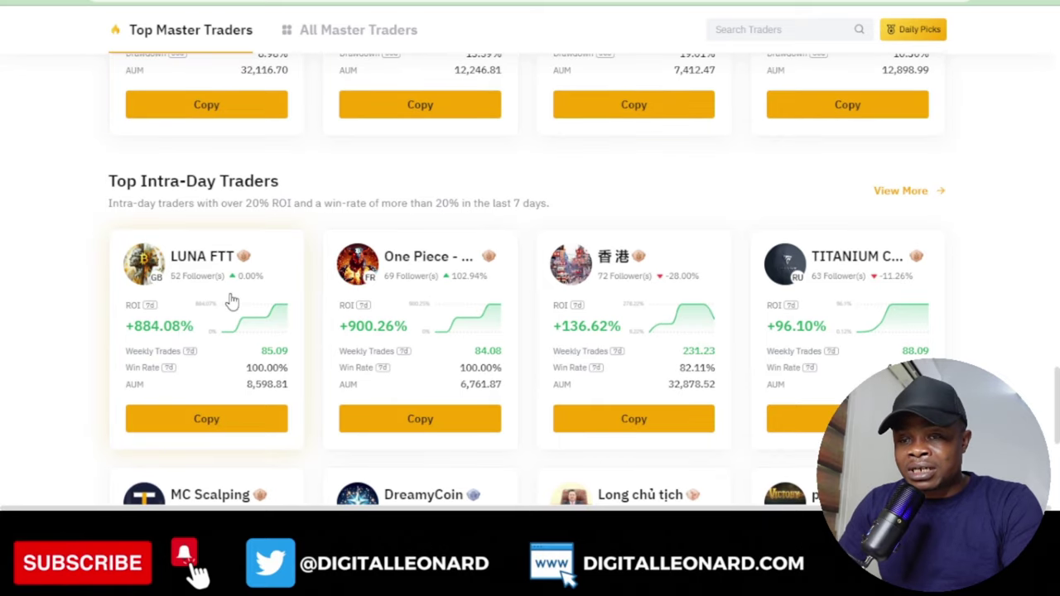
scroll(232, 302, "down", 1)
mouse_move(149, 276)
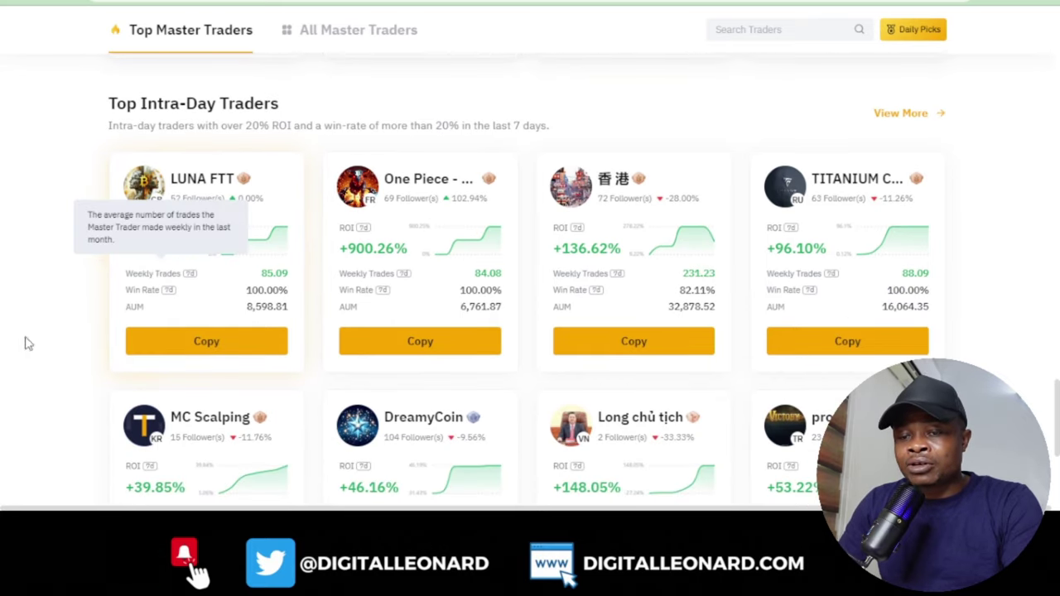
mouse_move(406, 277)
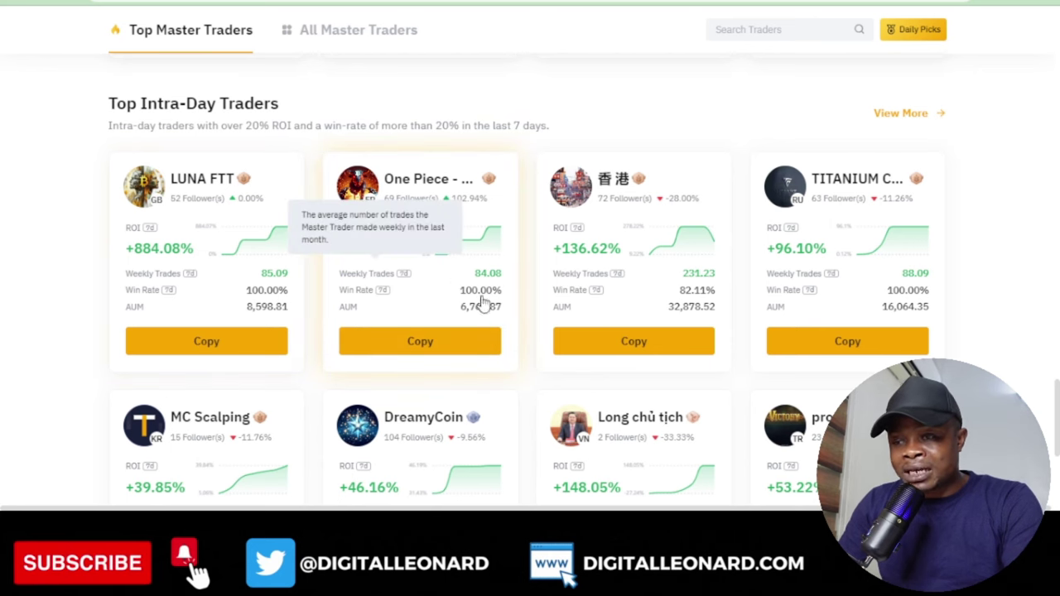
scroll(227, 320, "down", 2)
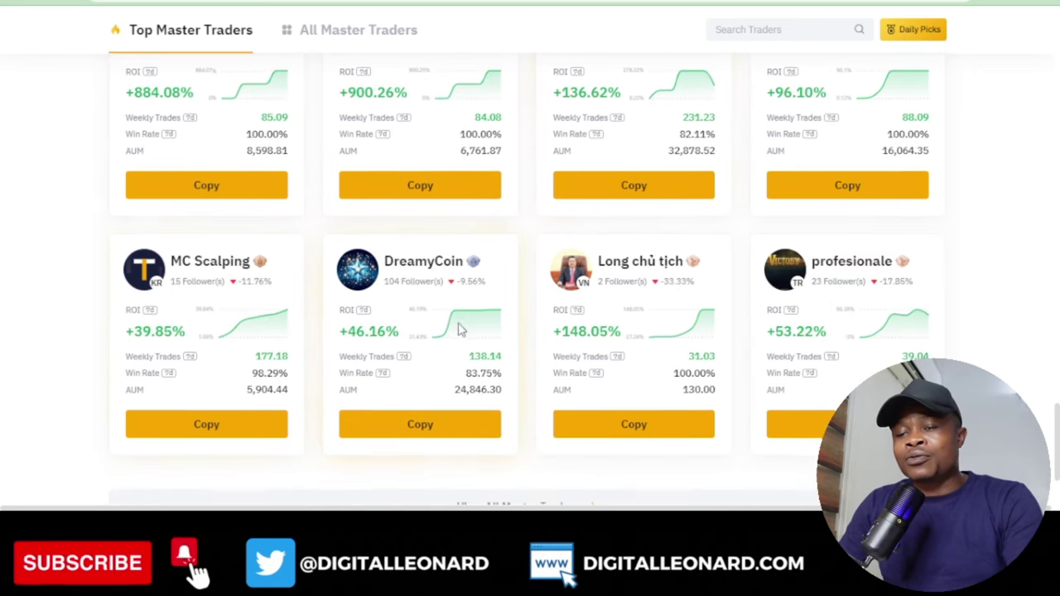
scroll(462, 331, "down", 2)
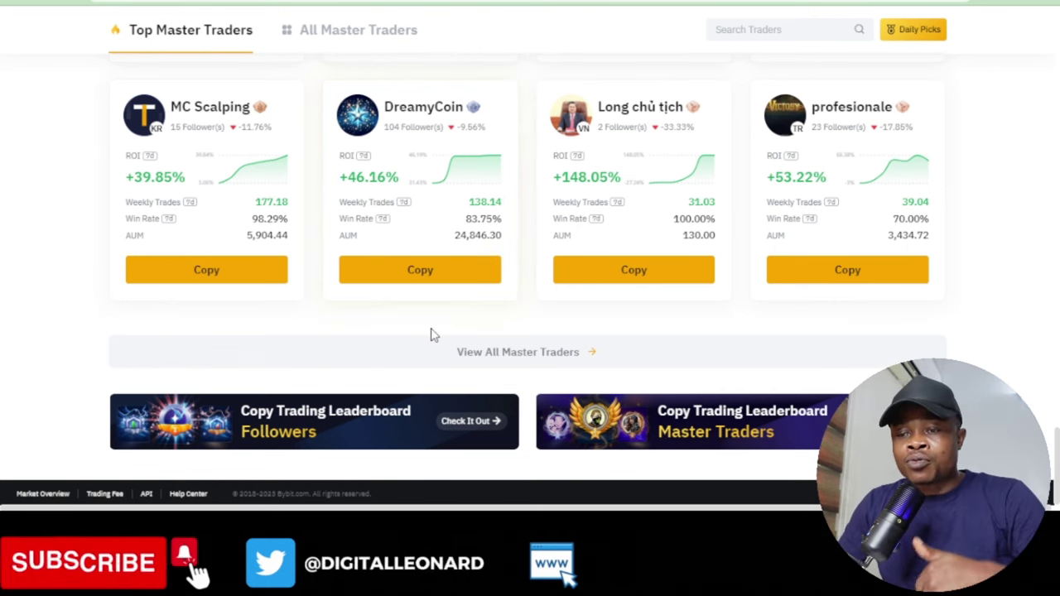
scroll(433, 333, "up", 5)
scroll(450, 258, "up", 15)
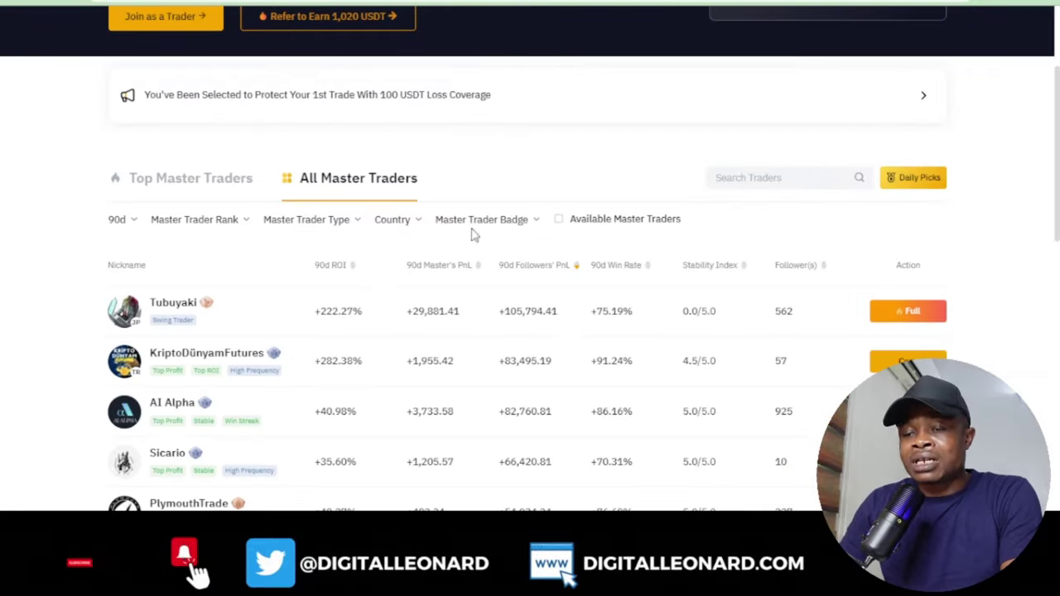
Return to the Top Master Traders cards and scroll down to the Top Intra-Day Traders section.
scroll(461, 331, "down", 2)
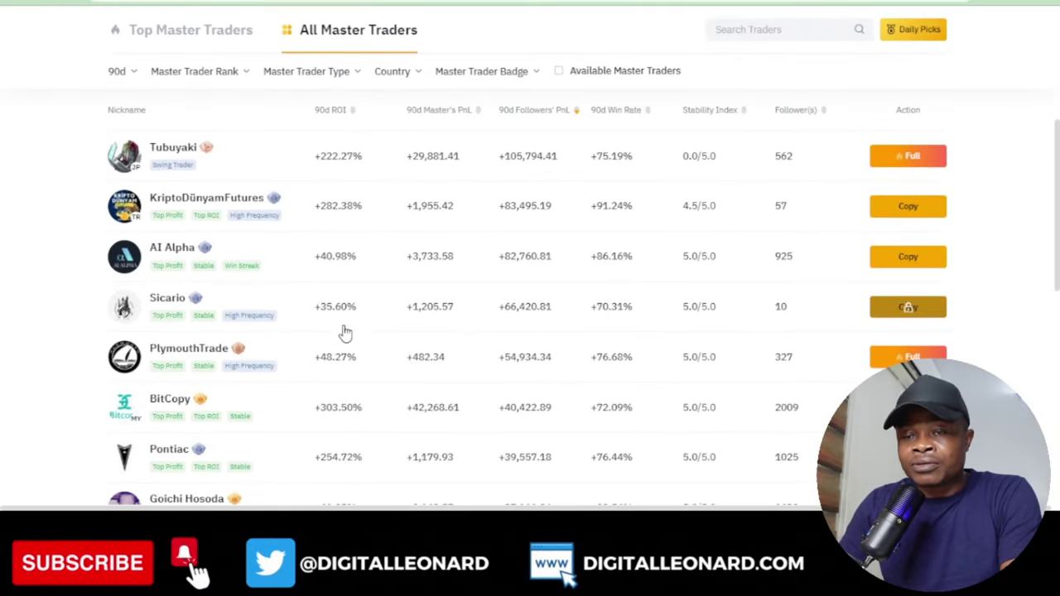
scroll(339, 327, "up", 2)
left_click(198, 182)
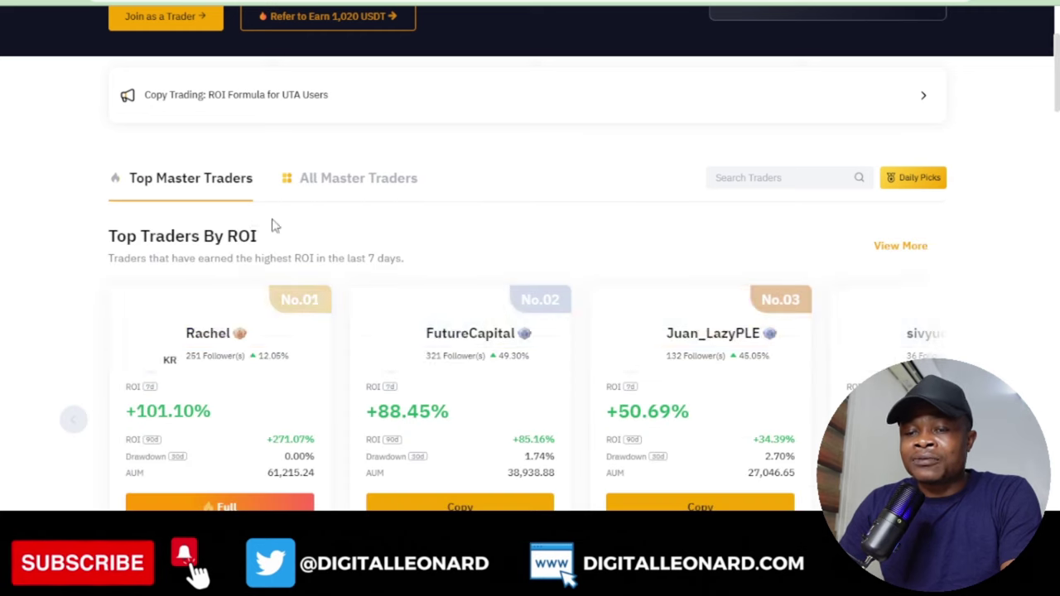
scroll(203, 341, "down", 1)
scroll(203, 341, "down", 13)
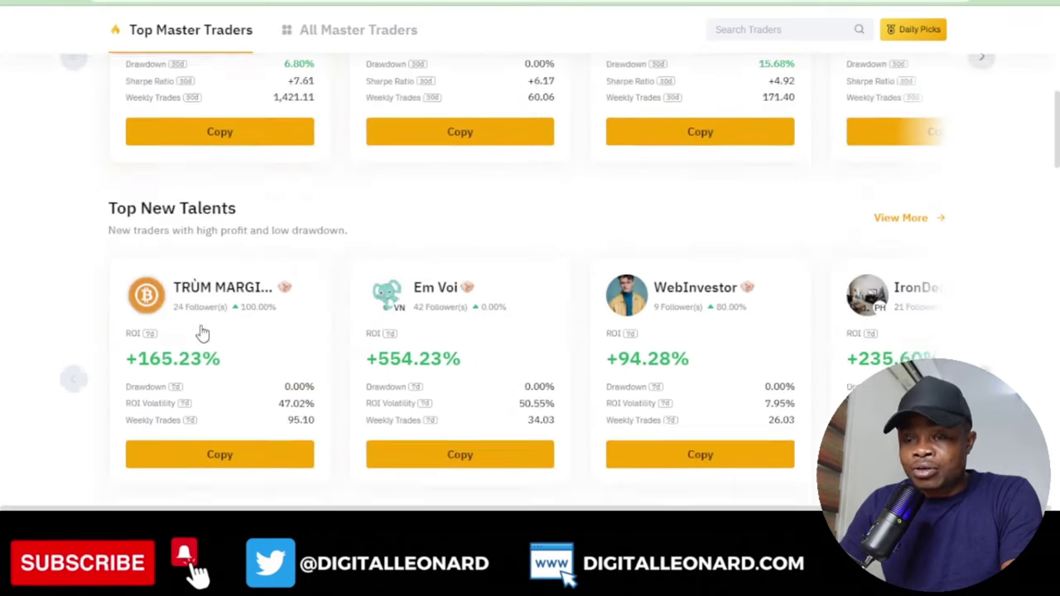
scroll(223, 329, "down", 6)
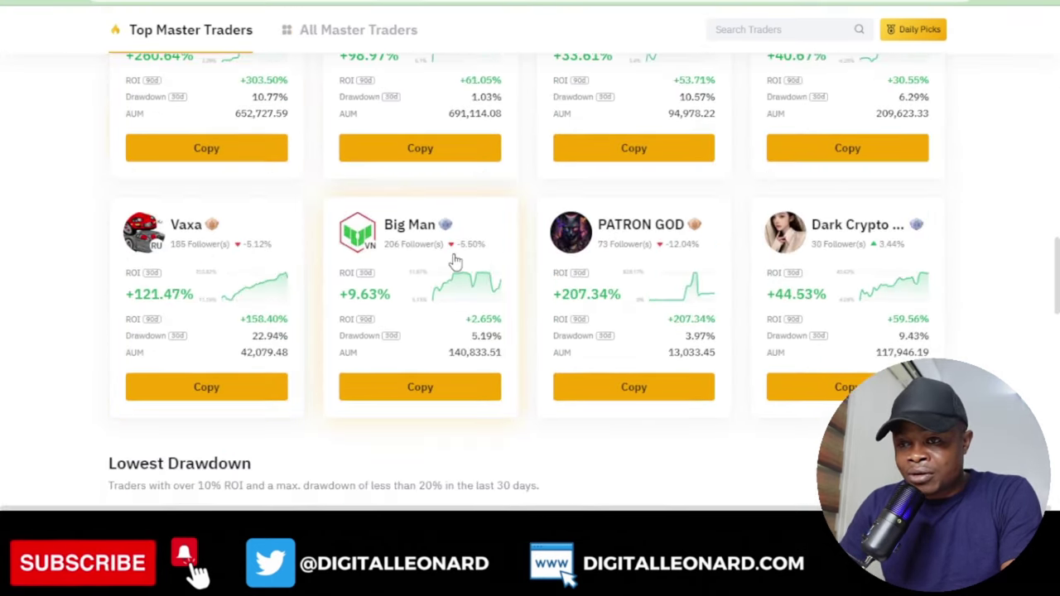
scroll(366, 331, "down", 7)
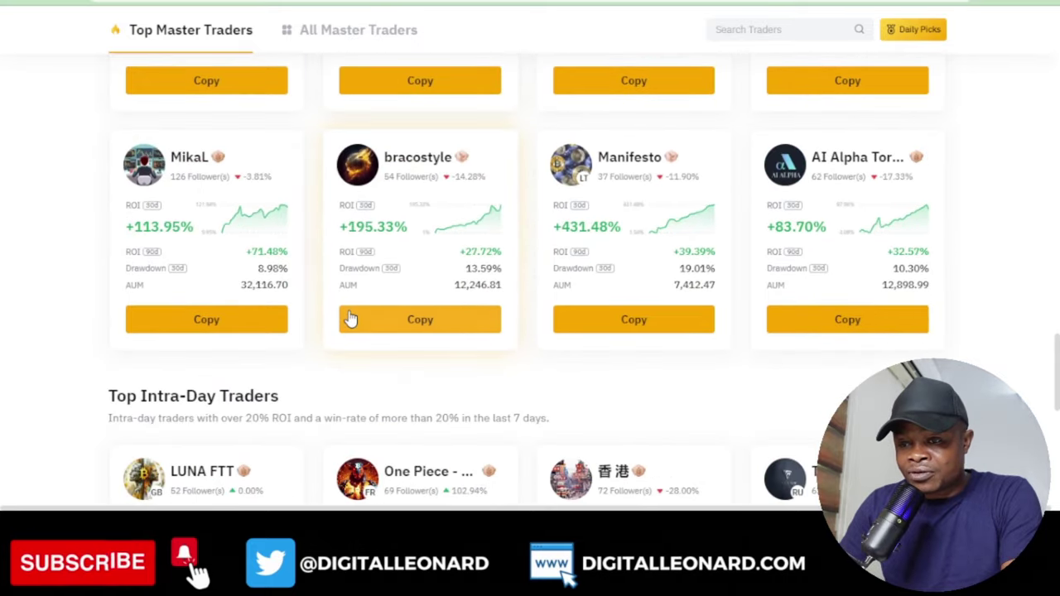
scroll(352, 323, "down", 1)
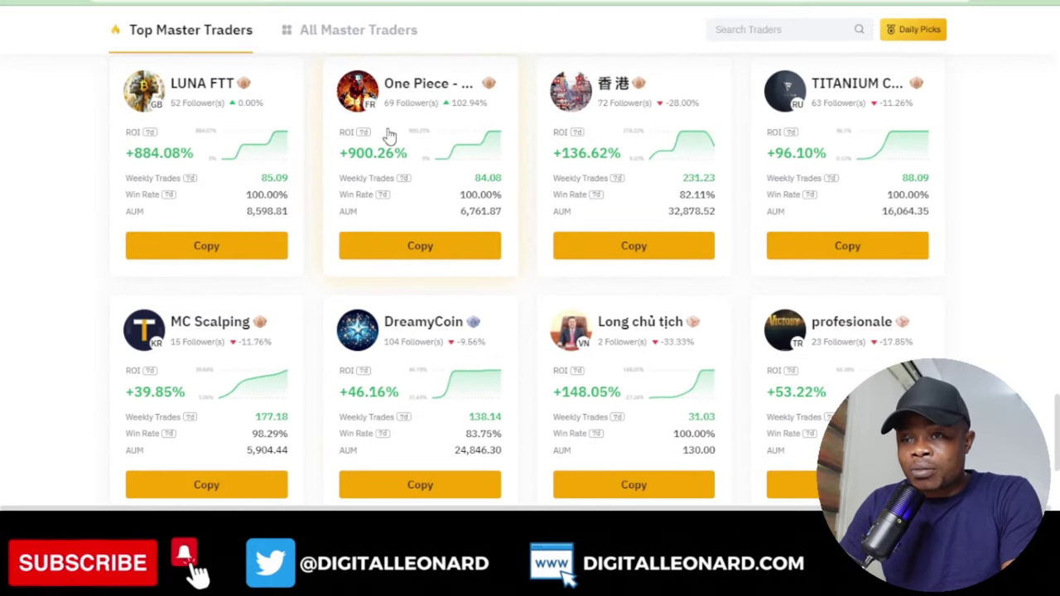
Open the One Piece trader's profile and review its +900.26% 7-day ROI performance stats.
left_click(402, 246)
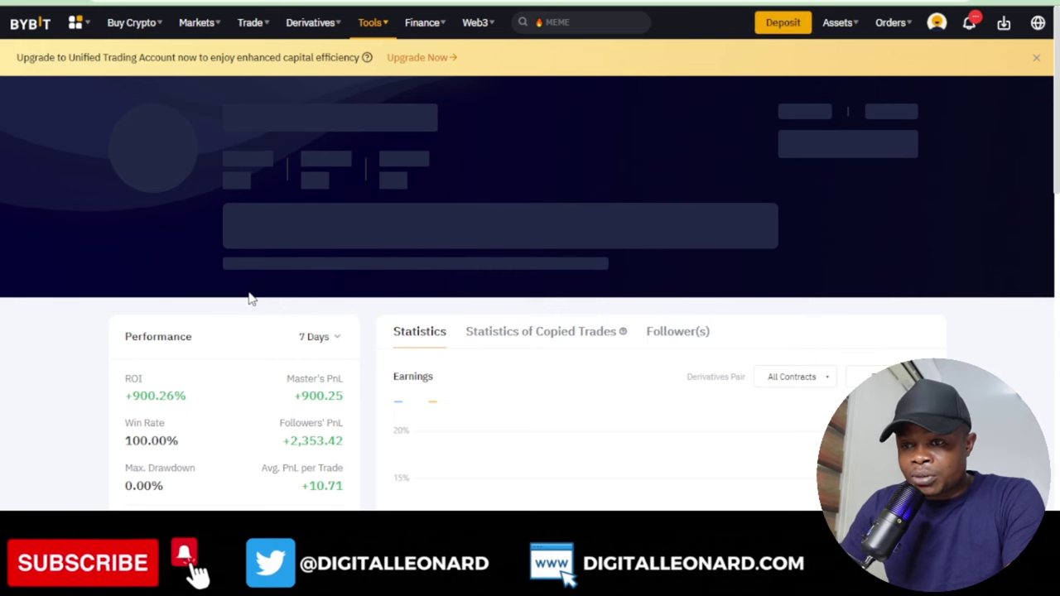
scroll(313, 275, "down", 2)
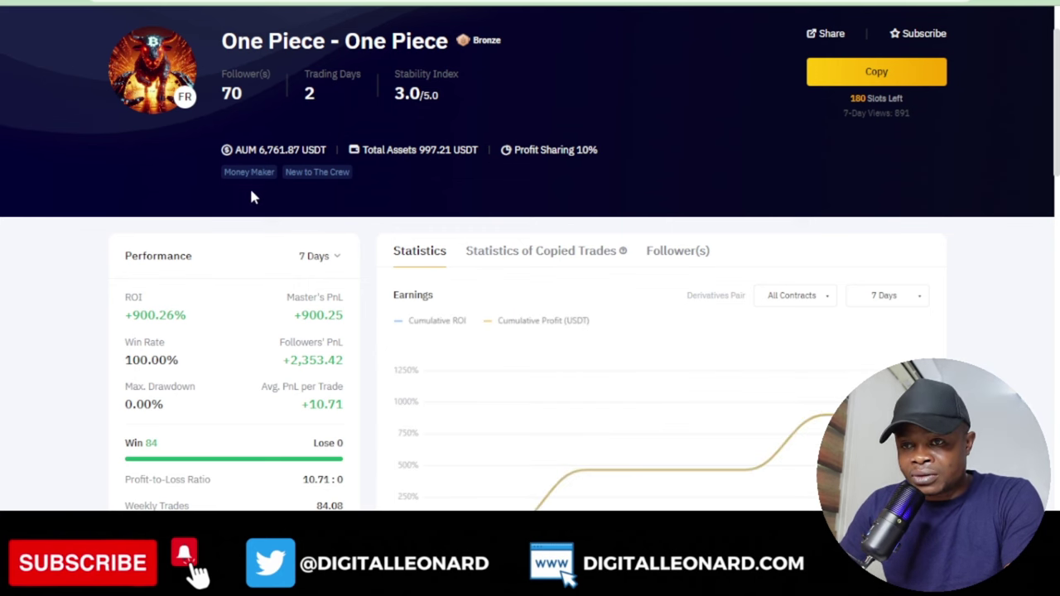
scroll(275, 166, "down", 4)
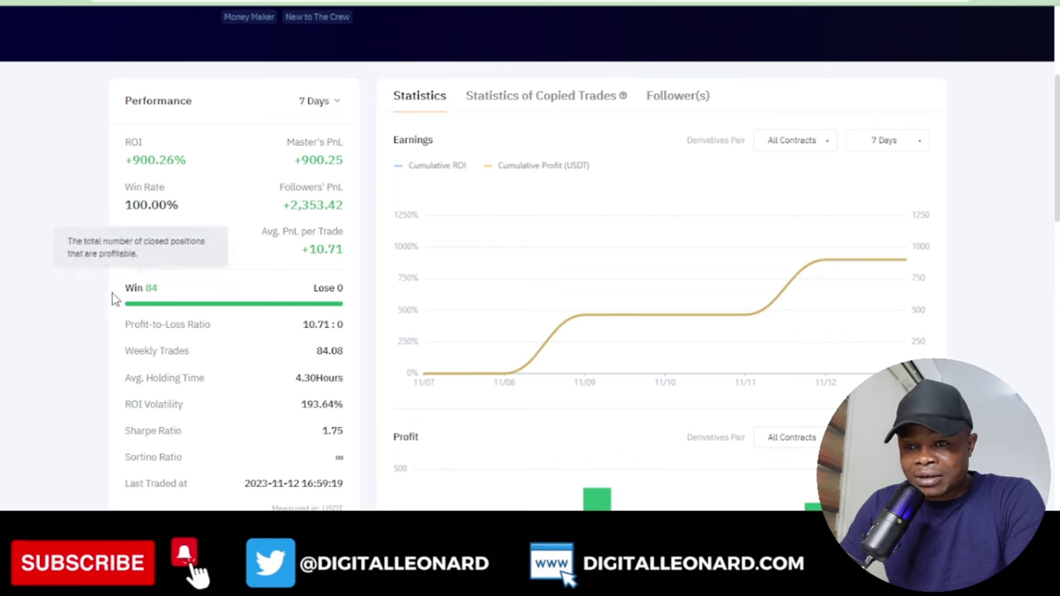
scroll(116, 296, "down", 2)
mouse_move(146, 219)
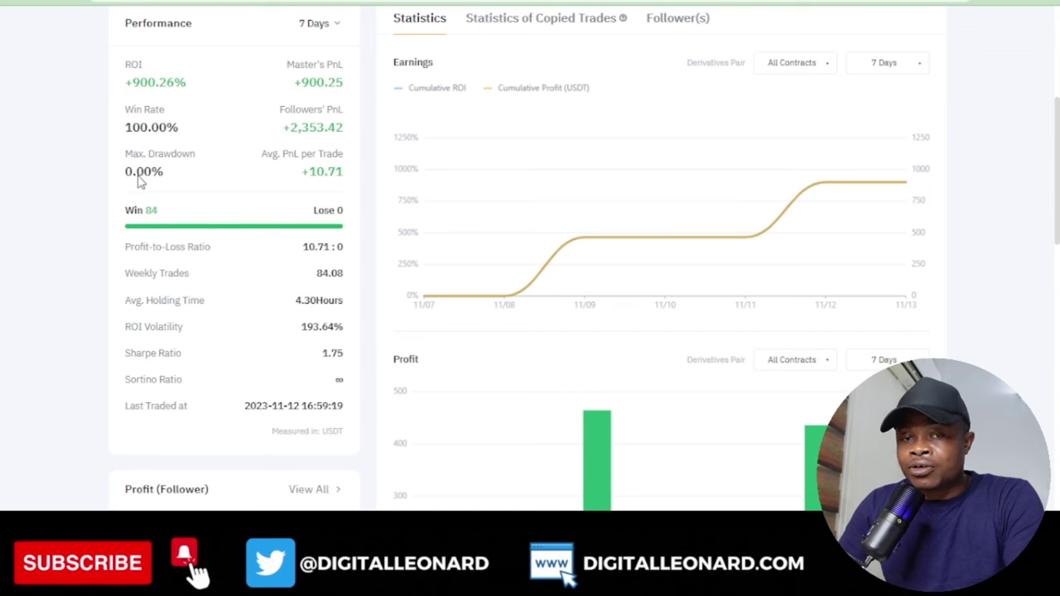
scroll(249, 232, "up", 3)
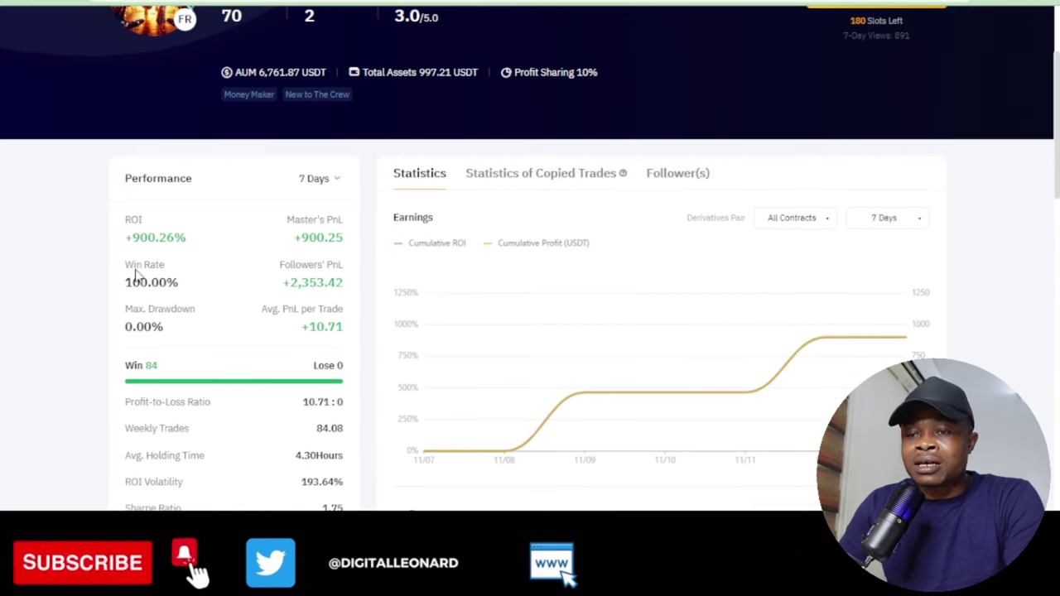
scroll(267, 294, "up", 2)
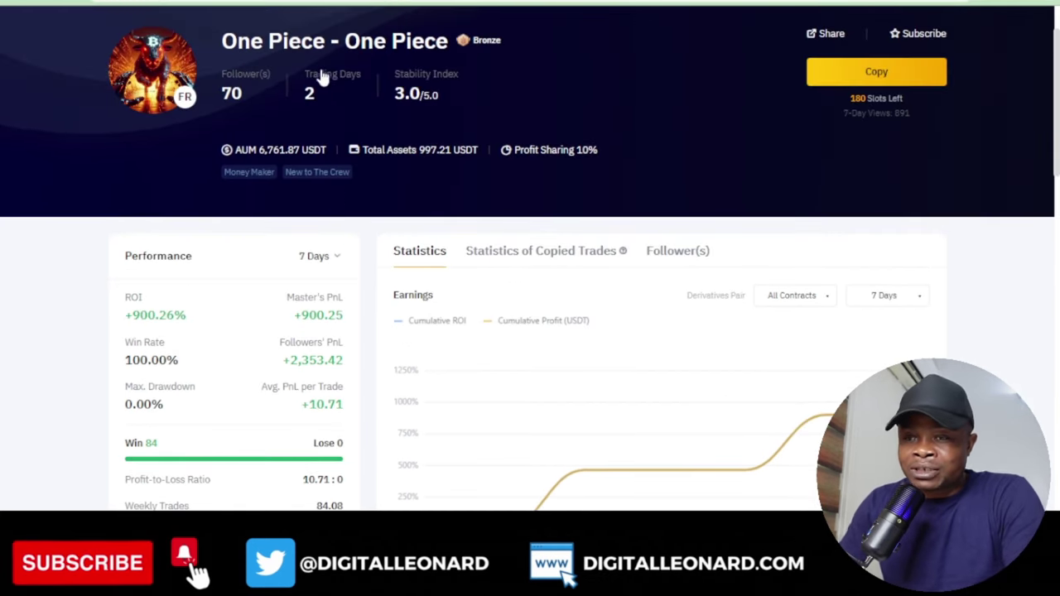
Scroll through the profile's Earnings, Profit and Trading History sections for LINKUSDT, ETHUSDT and SOLUSDT.
scroll(244, 195, "down", 3)
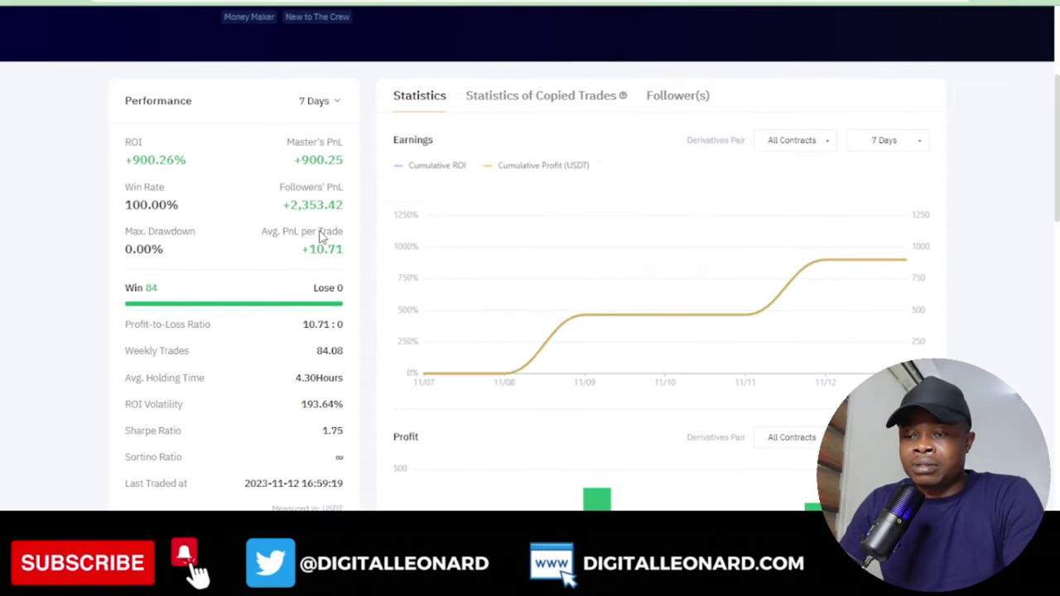
scroll(381, 248, "down", 4)
scroll(395, 281, "down", 8)
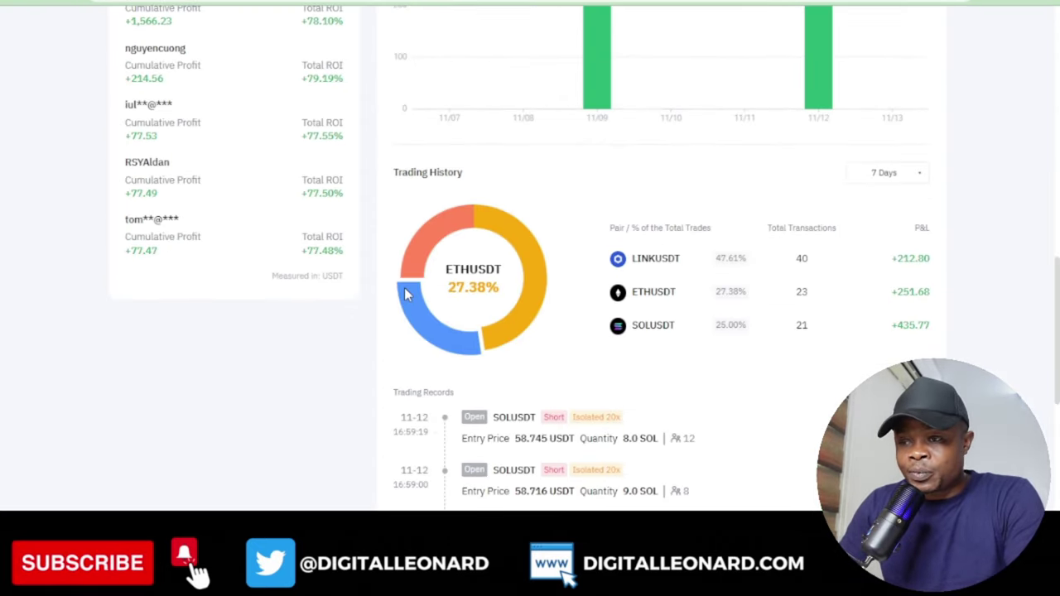
scroll(406, 294, "down", 2)
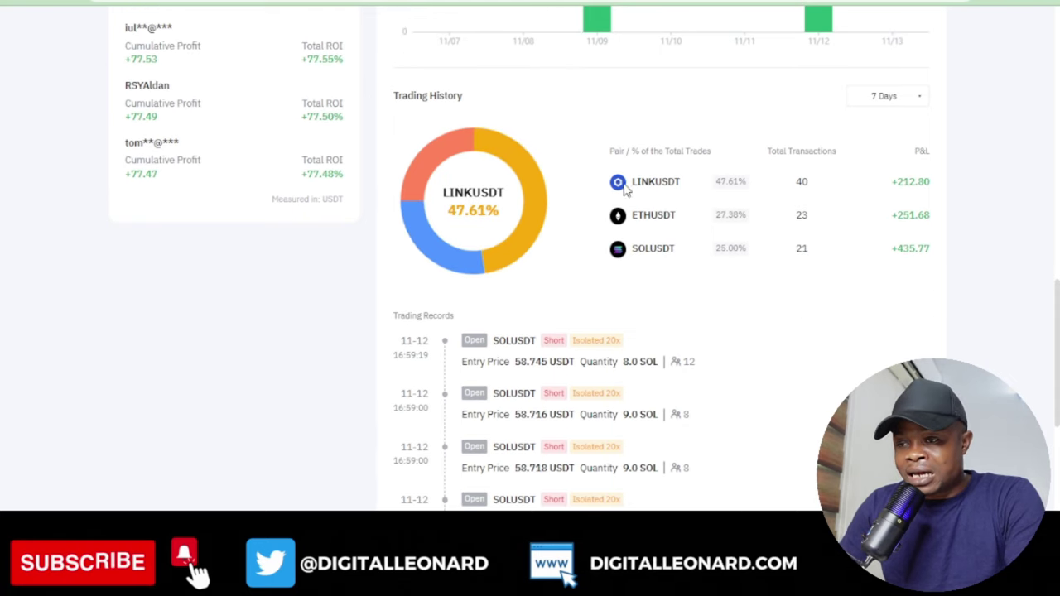
scroll(727, 286, "down", 3)
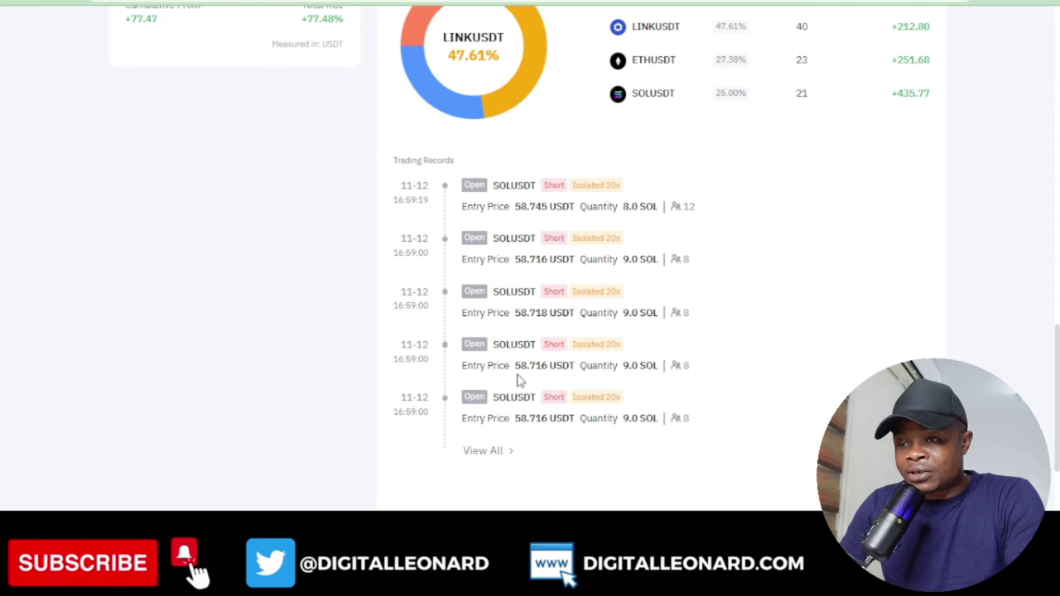
scroll(324, 372, "up", 10)
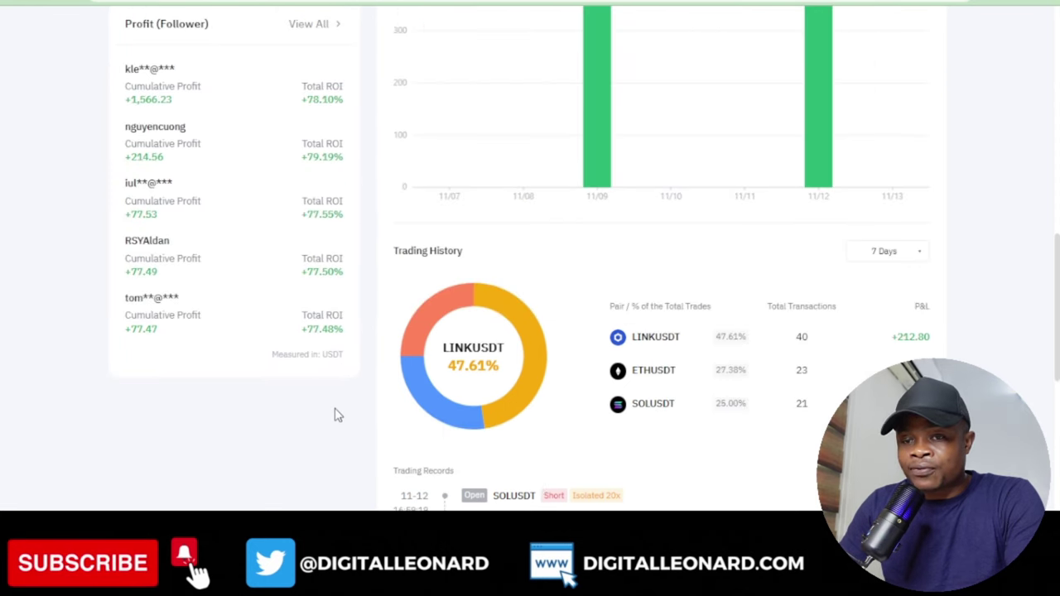
scroll(288, 370, "up", 4)
scroll(919, 253, "up", 5)
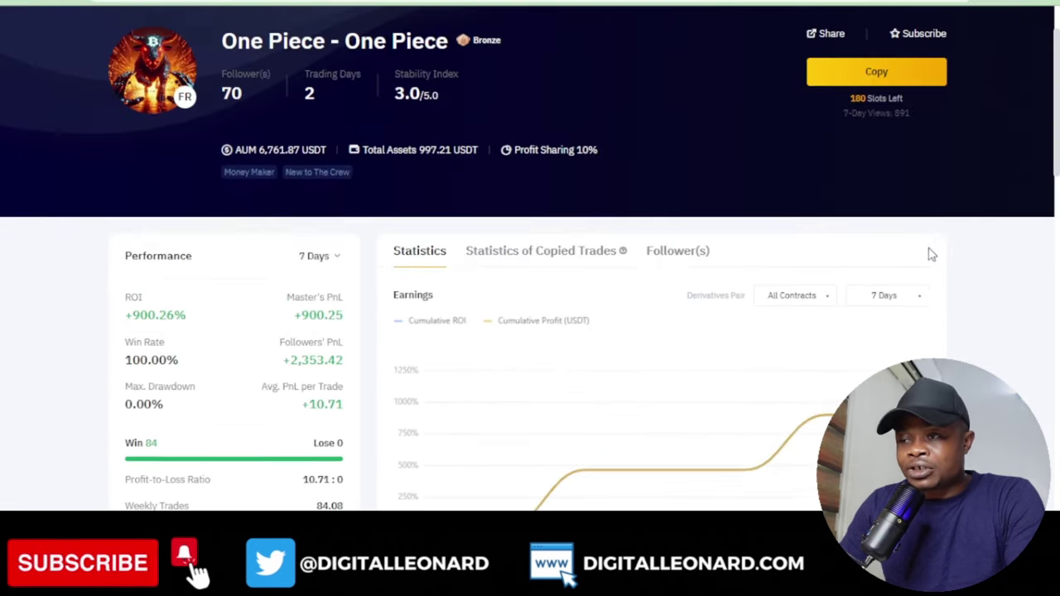
scroll(880, 298, "down", 3)
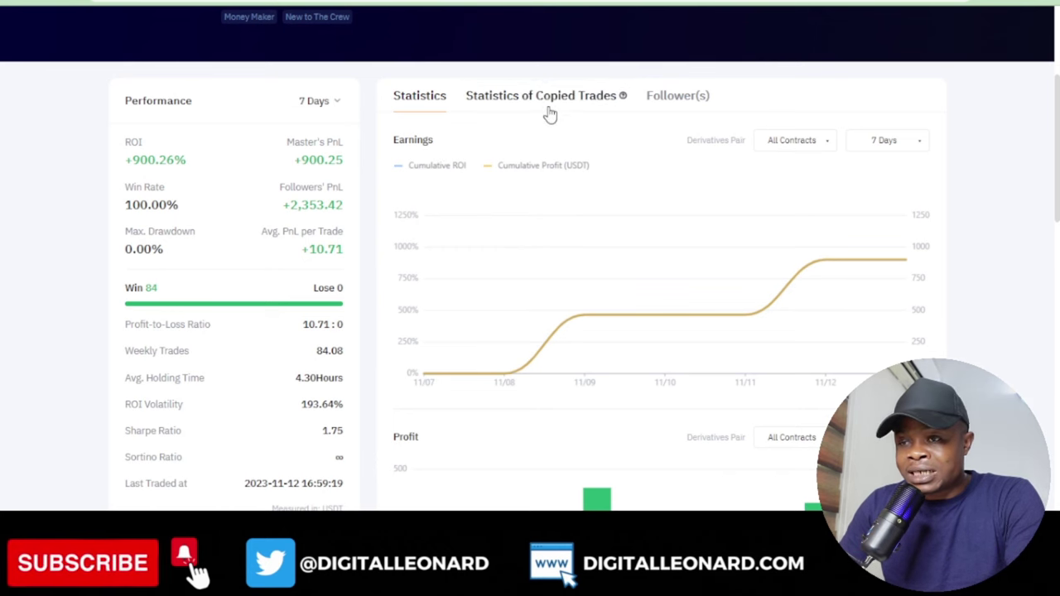
Show Statistics of Copied Trades and browse the past SOLUSDT short trades, then return to the top.
left_click(553, 105)
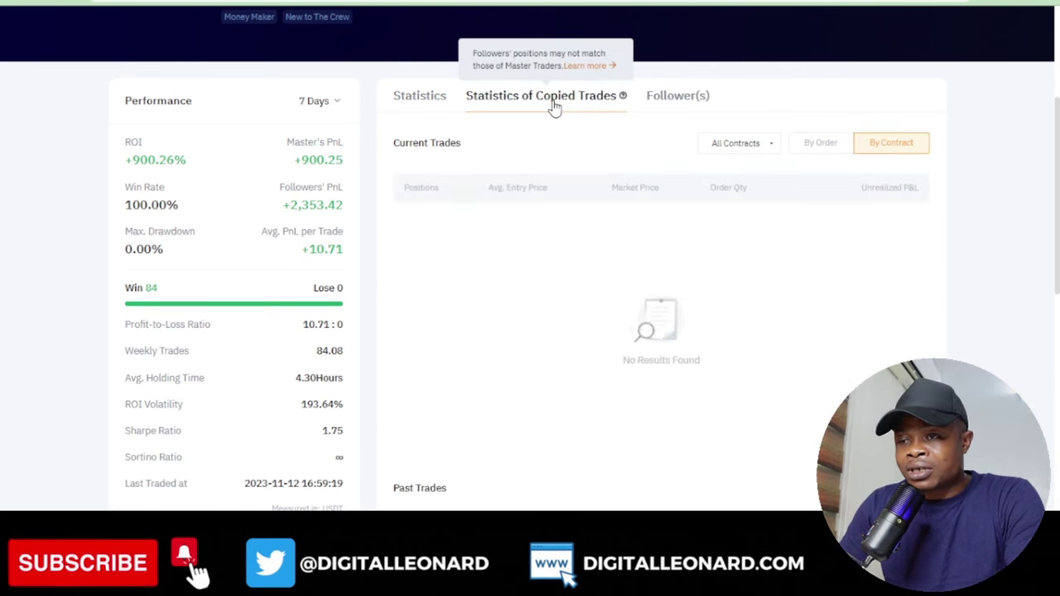
scroll(785, 270, "down", 3)
scroll(982, 218, "down", 6)
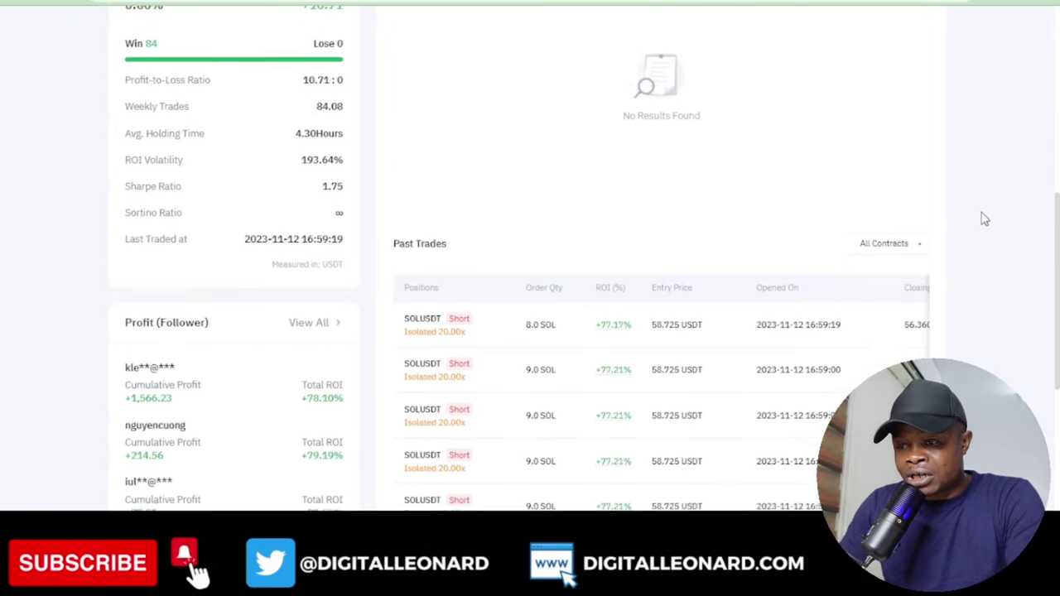
scroll(658, 263, "down", 2)
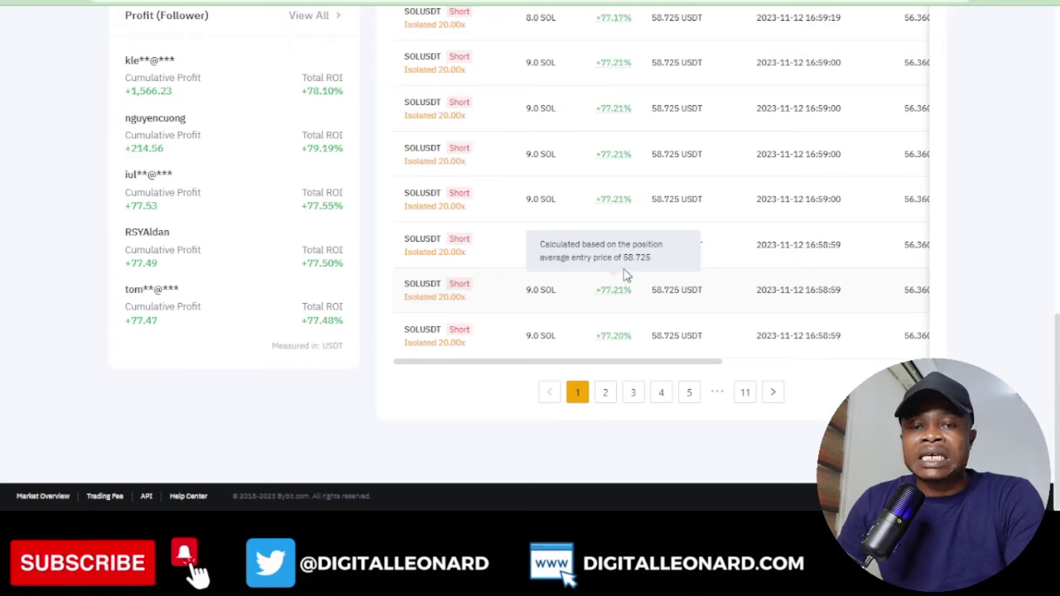
scroll(625, 257, "up", 5)
scroll(625, 251, "up", 10)
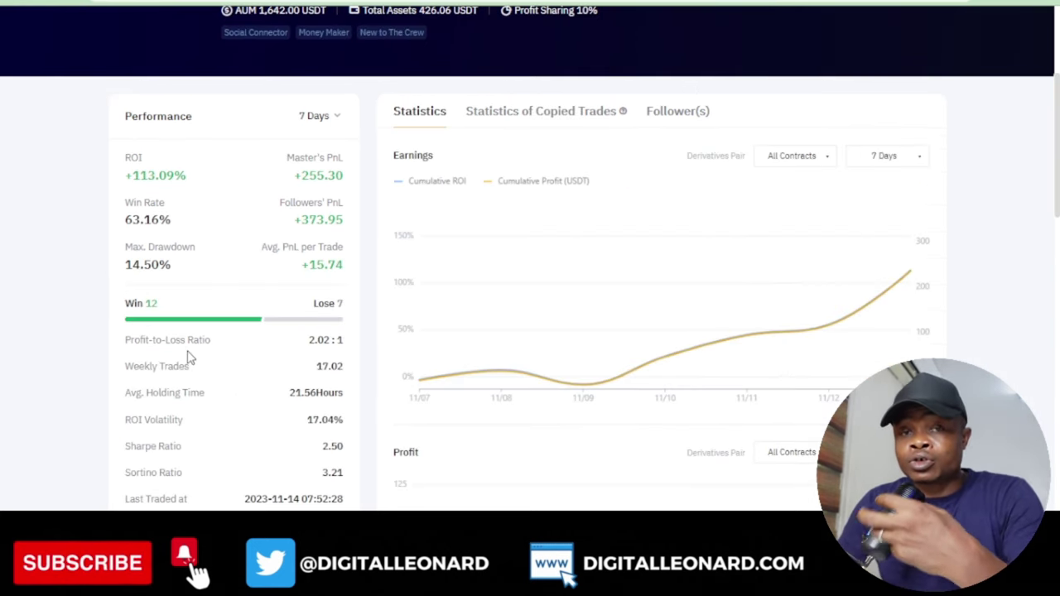
Scroll through Clutch-AKA's Performance, Profit (Follower) and Trading History sections, then back to the top.
scroll(381, 234, "up", 2)
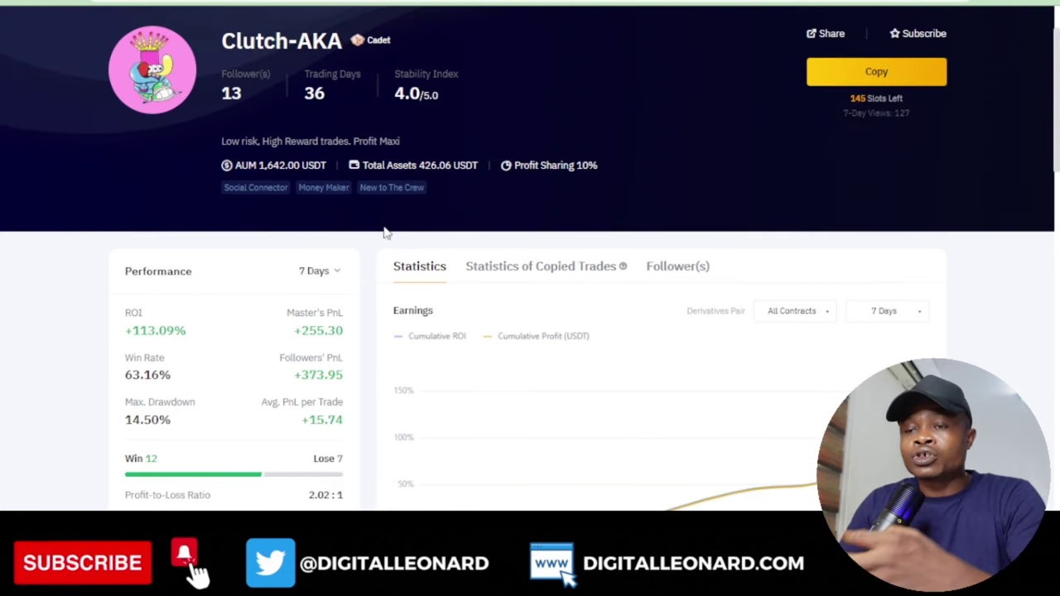
scroll(667, 281, "up", 2)
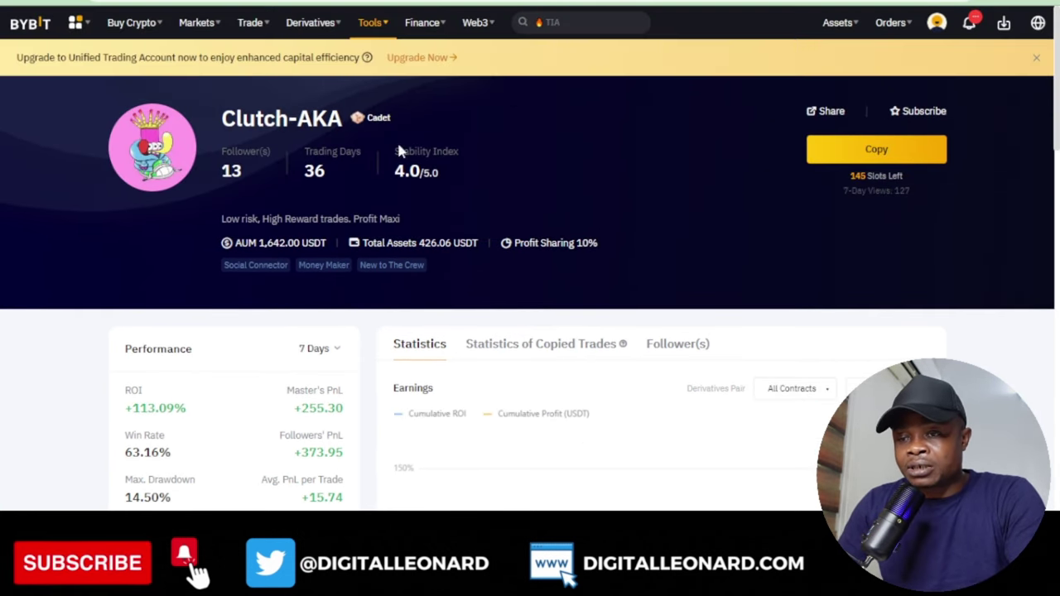
scroll(486, 237, "down", 4)
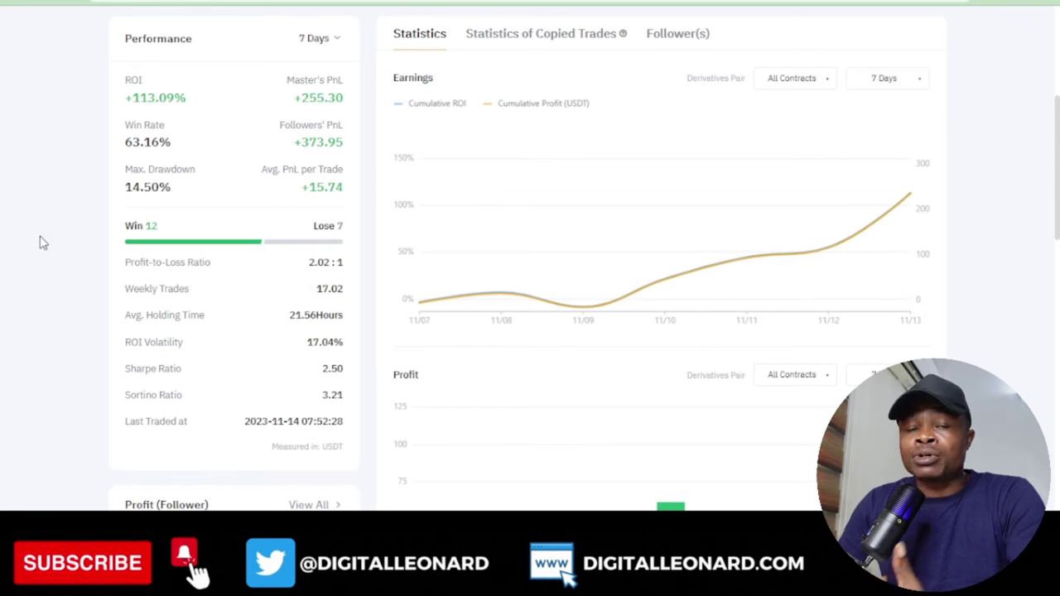
scroll(19, 251, "up", 1)
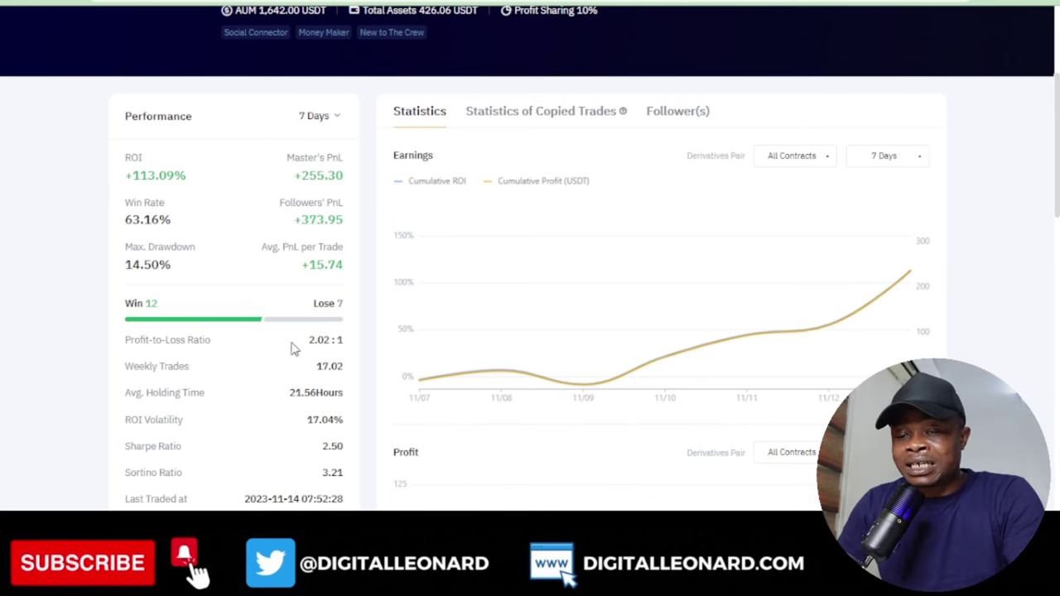
scroll(532, 324, "down", 6)
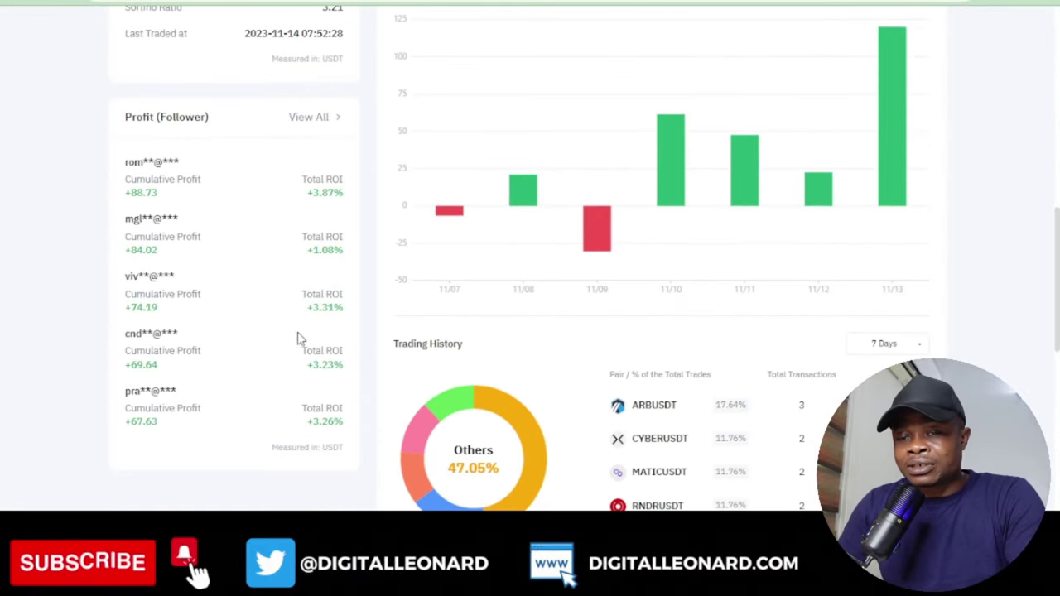
scroll(306, 373, "up", 5)
scroll(267, 364, "up", 4)
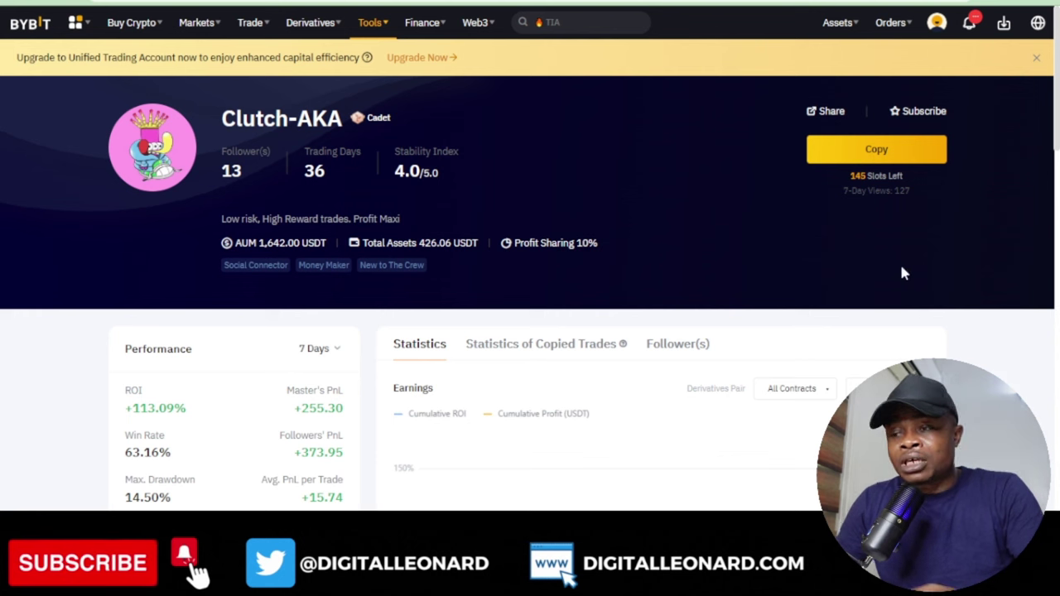
Start copying Clutch-AKA and switch from Smart Copy Mode to Advanced Copy Mode.
left_click(878, 151)
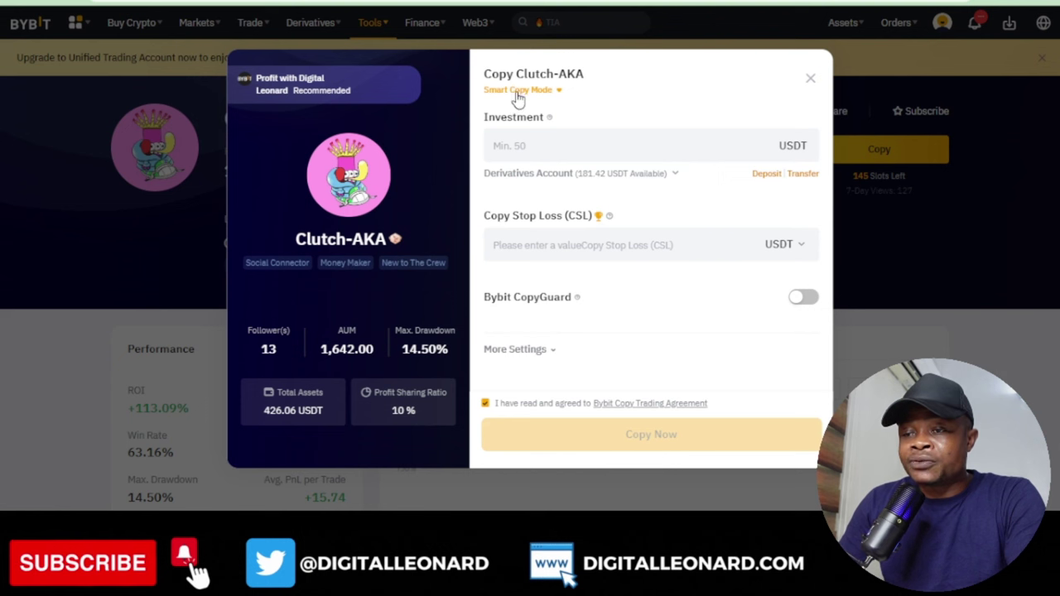
left_click(558, 91)
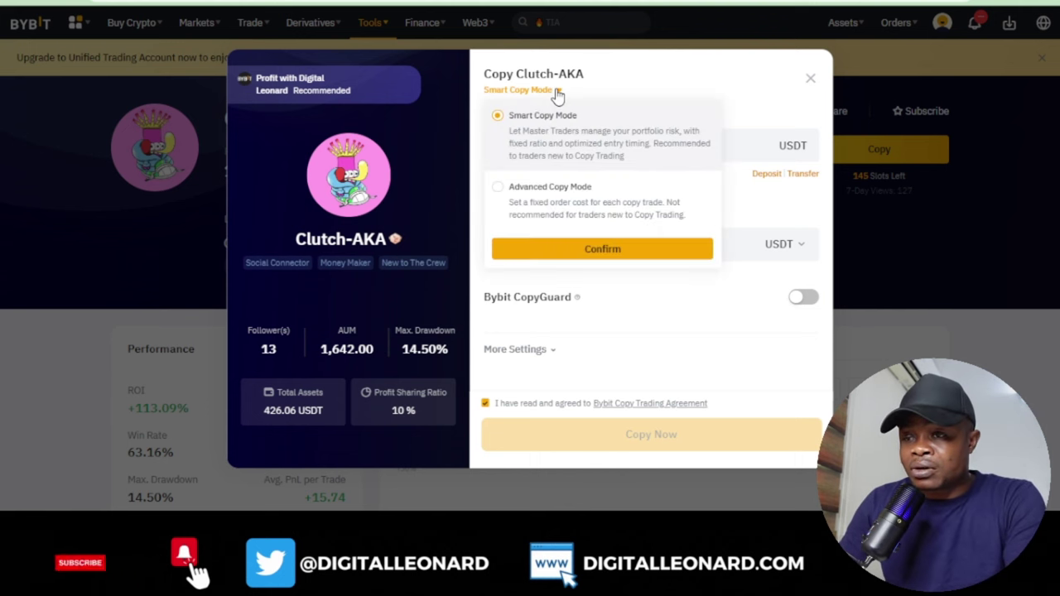
left_click(497, 192)
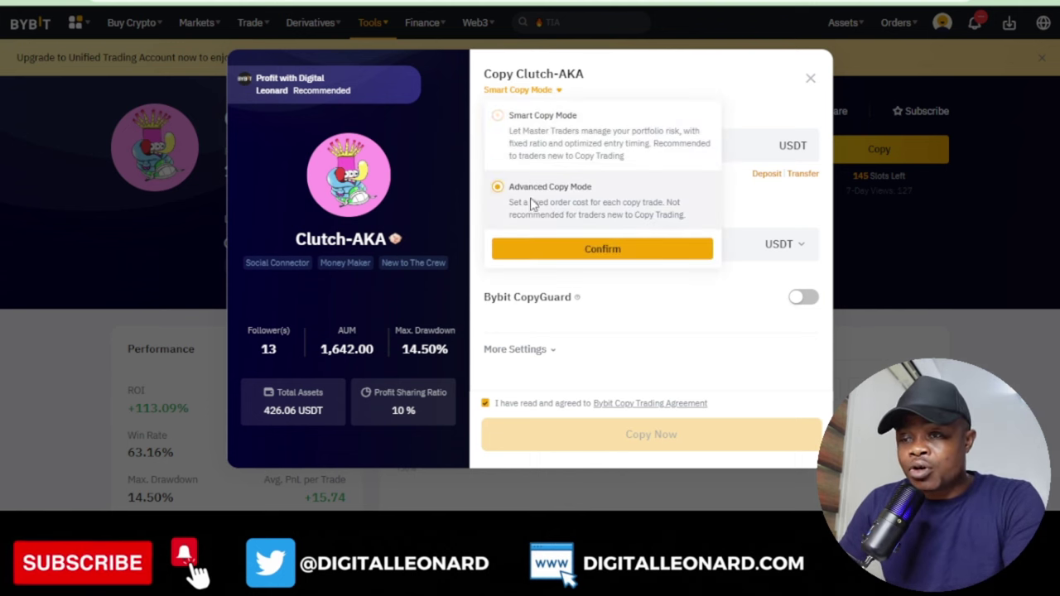
left_click(586, 248)
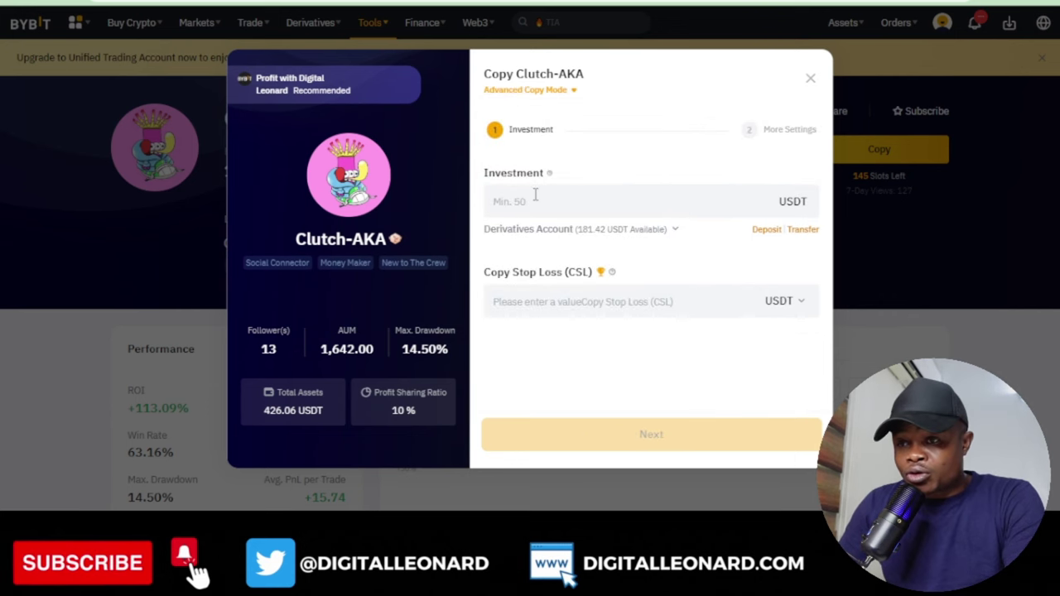
Keep the Derivatives Account as funding source and enter a 50 USDT investment.
left_click(522, 204)
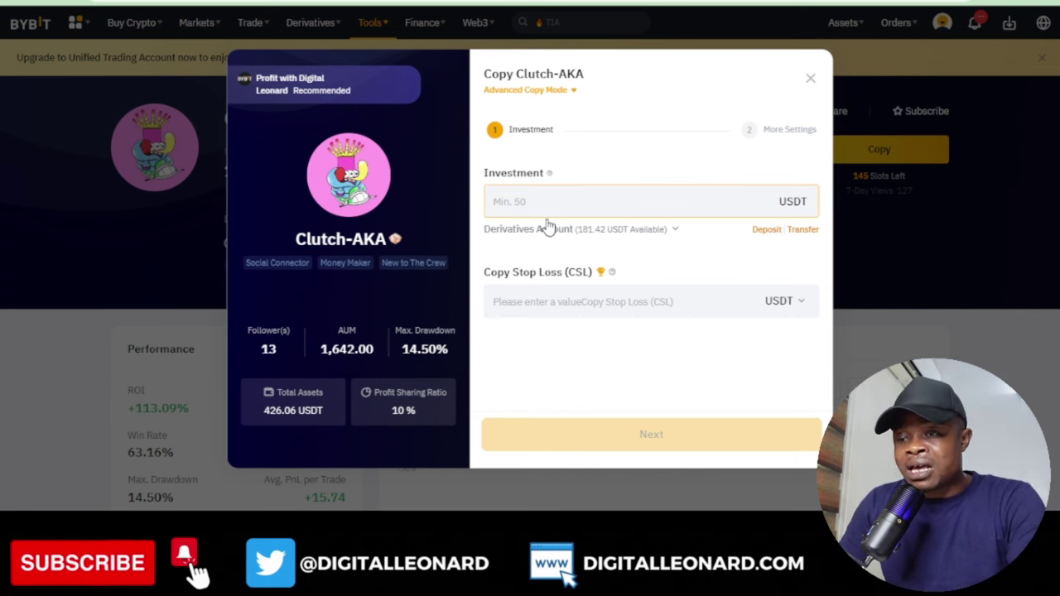
left_click(675, 231)
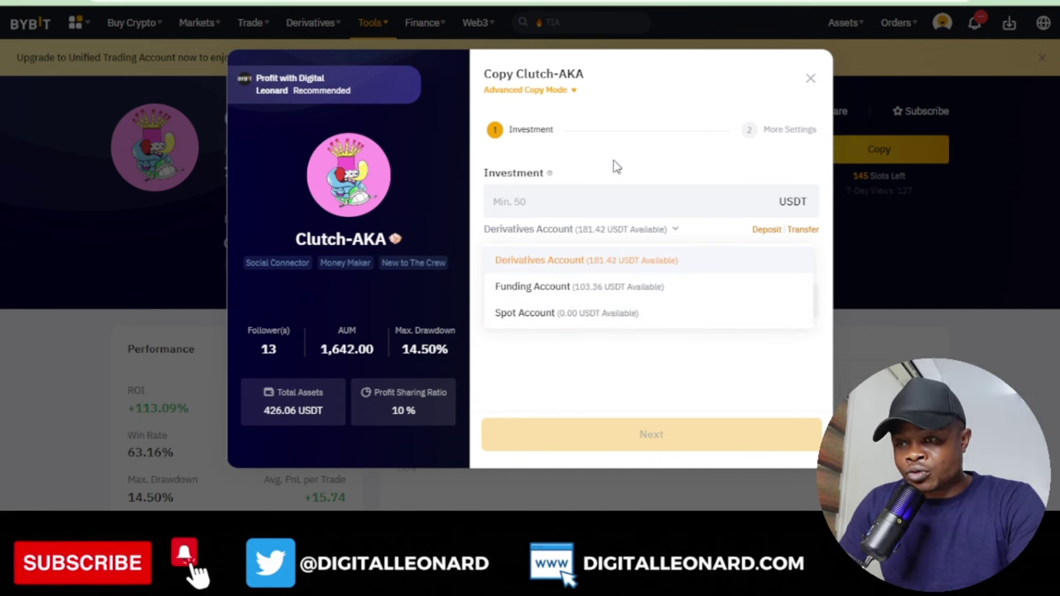
left_click(559, 238)
left_click(544, 201)
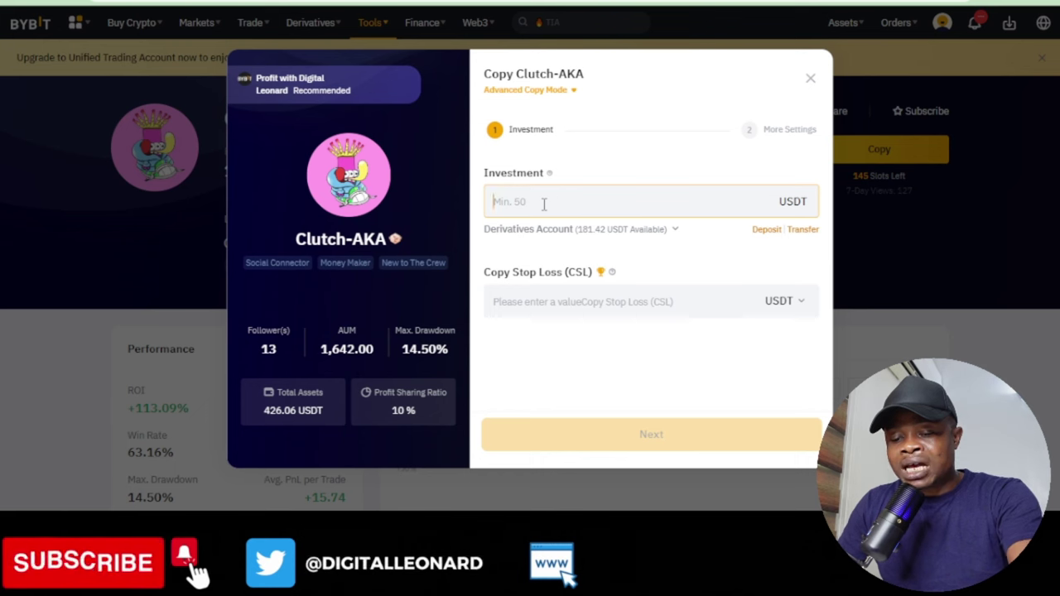
type("50")
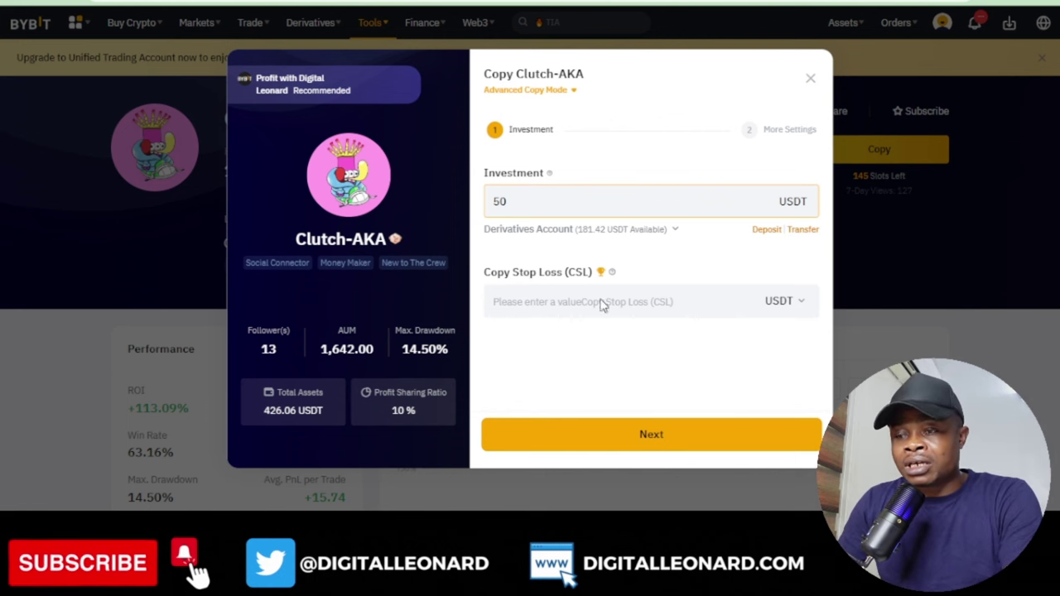
Advance to the second copy step and enter 10 USDT as the fixed margin per position.
left_click(623, 437)
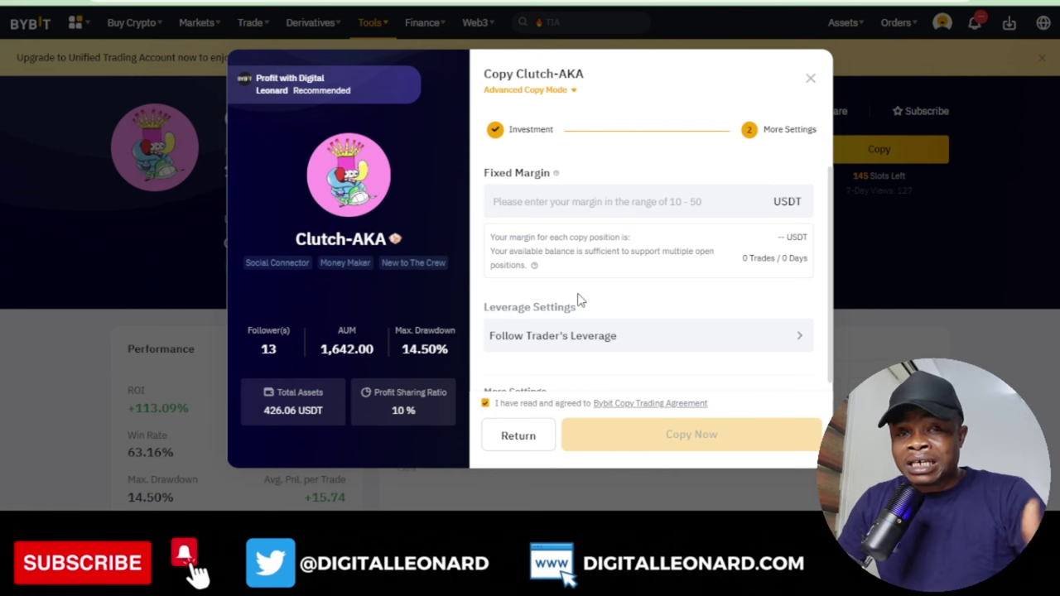
left_click(561, 200)
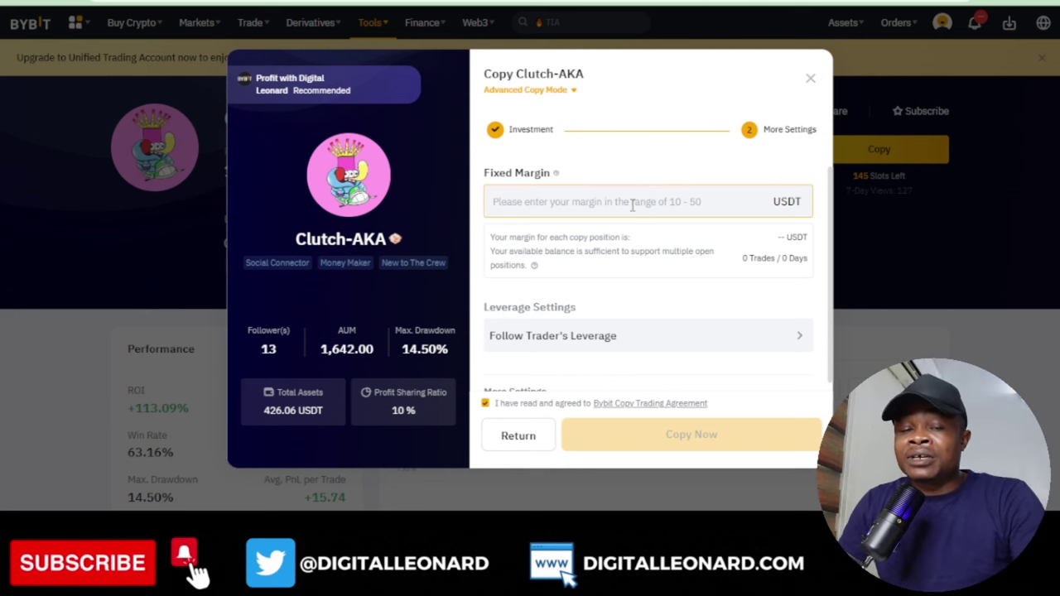
type("10")
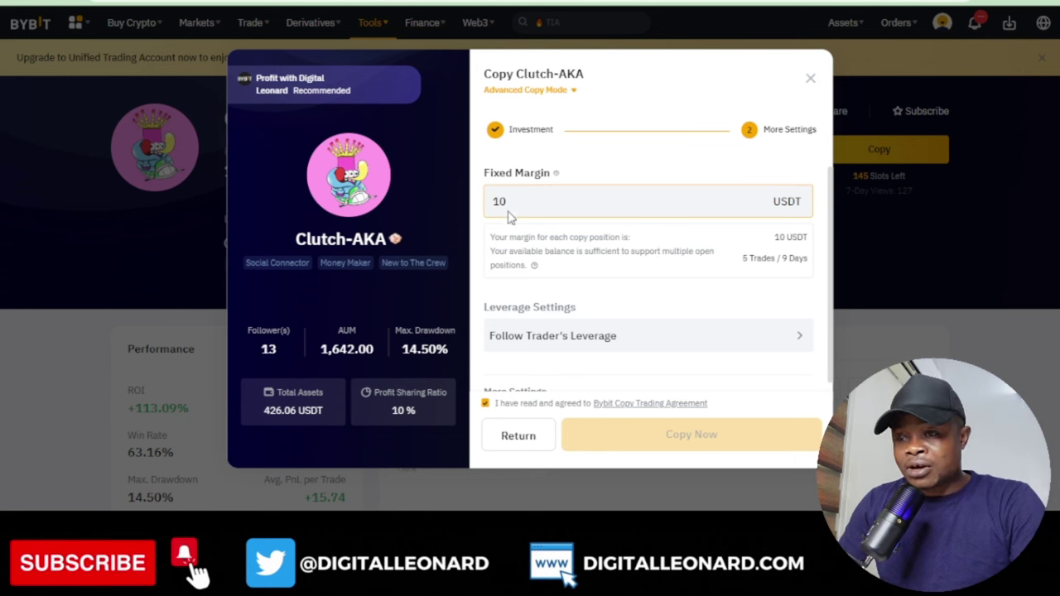
scroll(546, 202, "down", 1)
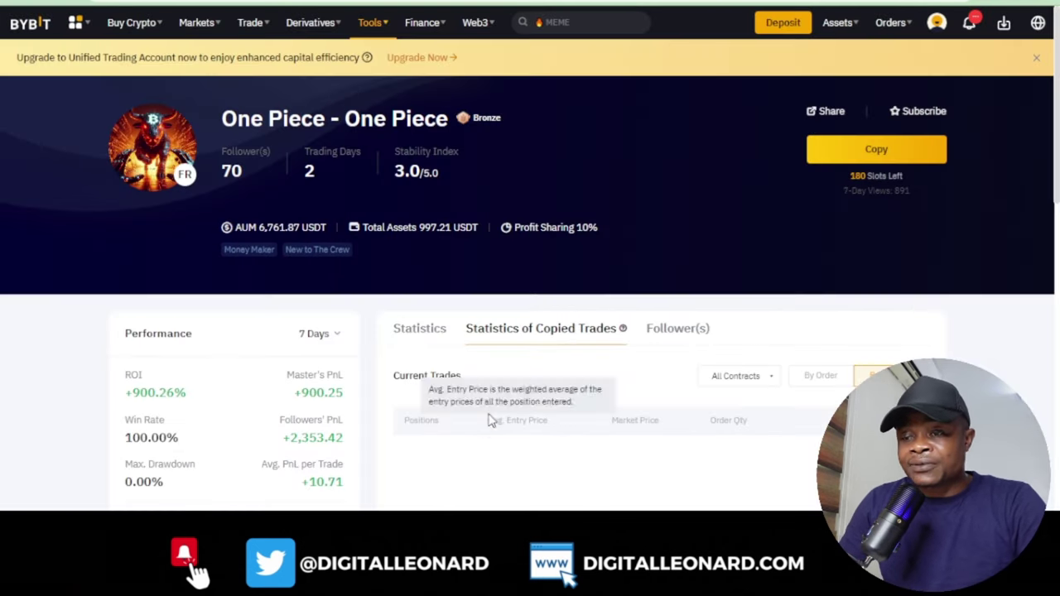
scroll(447, 398, "down", 4)
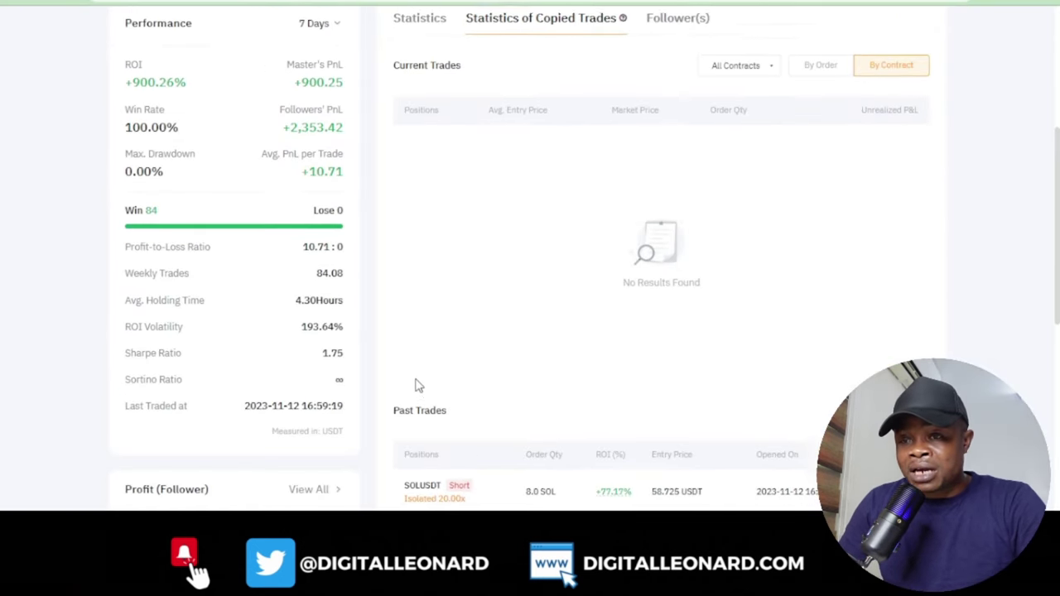
scroll(418, 385, "down", 5)
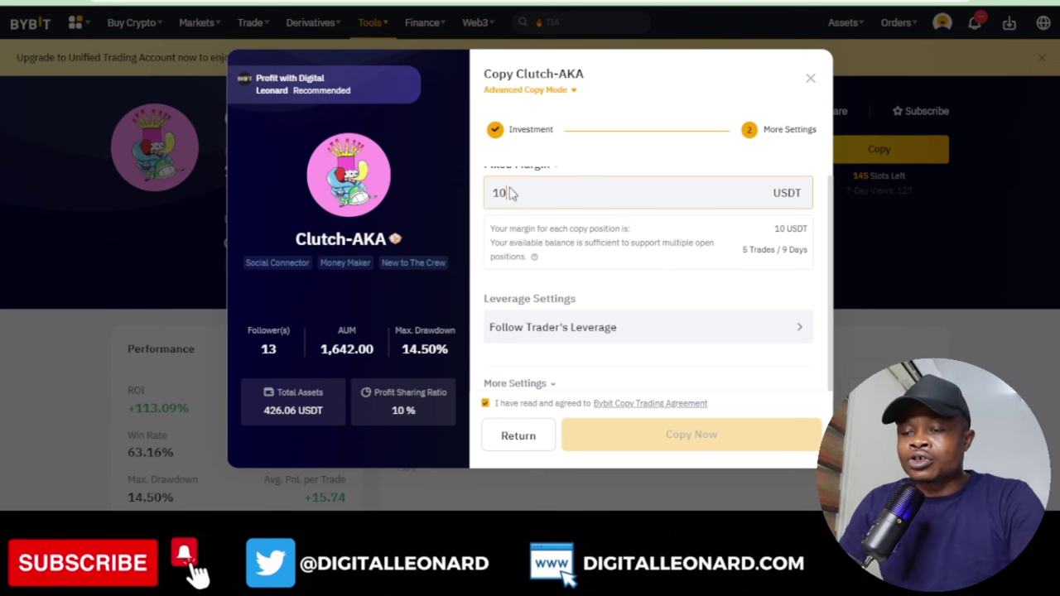
Try Fixed Leverage in Leverage Settings, then revert to Follow Trader's Leverage.
left_click(568, 328)
left_click(650, 136)
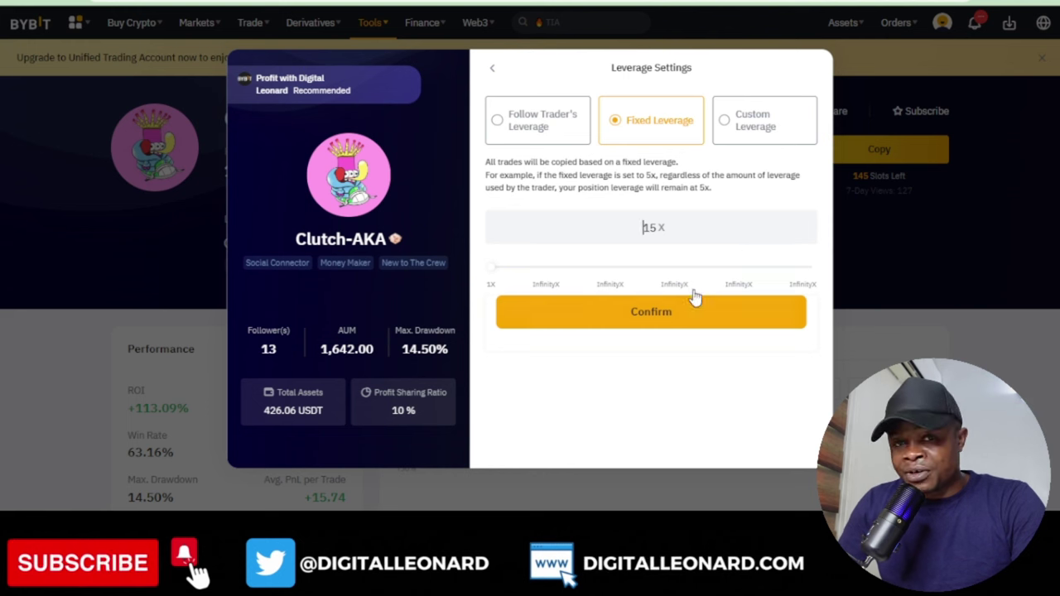
left_click(512, 131)
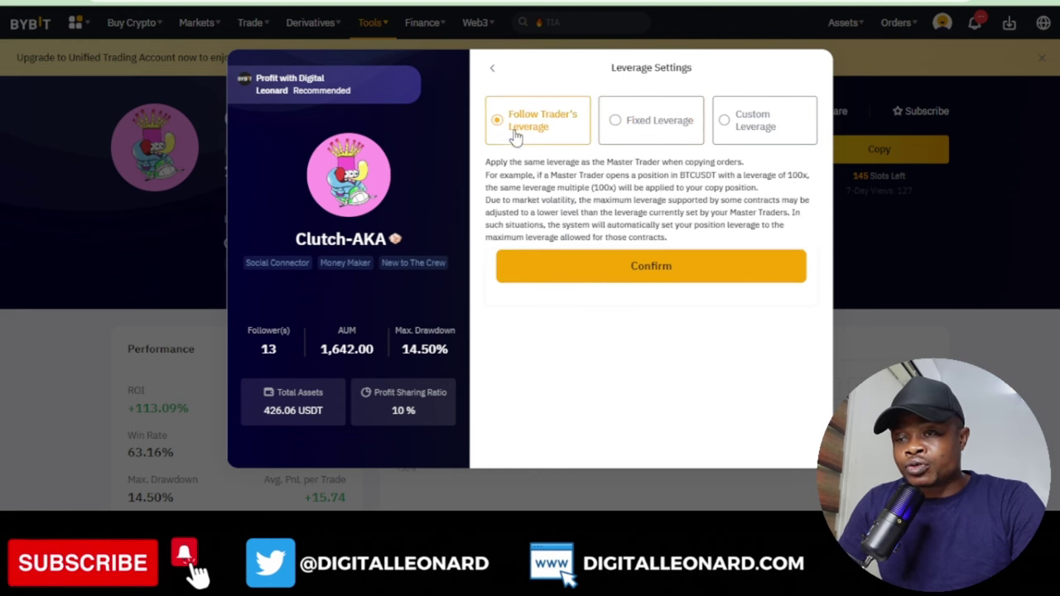
left_click(491, 68)
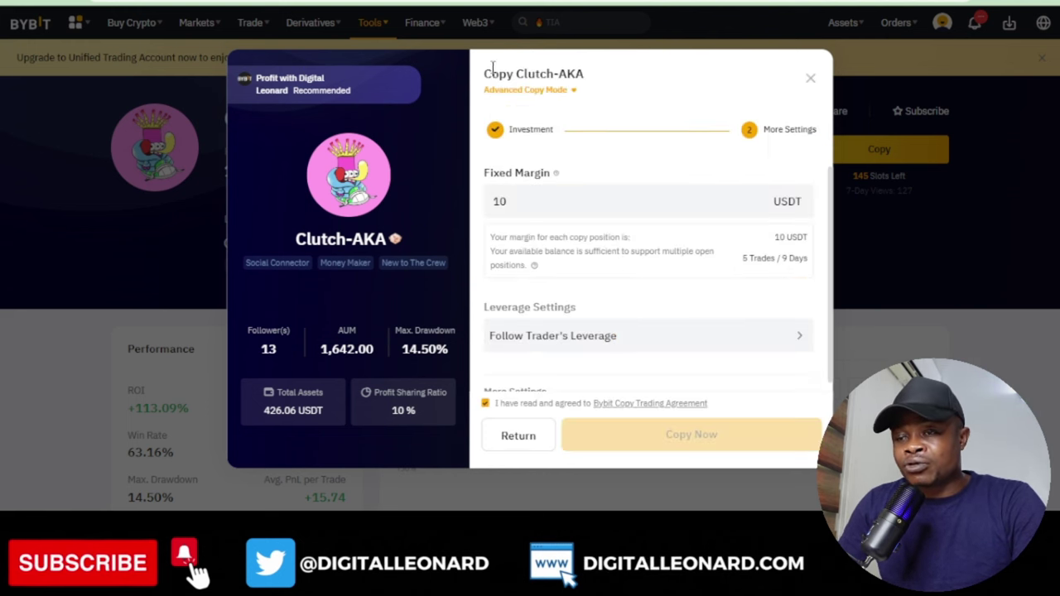
Expand More Settings to show the margin mode and per-contract margin cap.
scroll(588, 323, "down", 1)
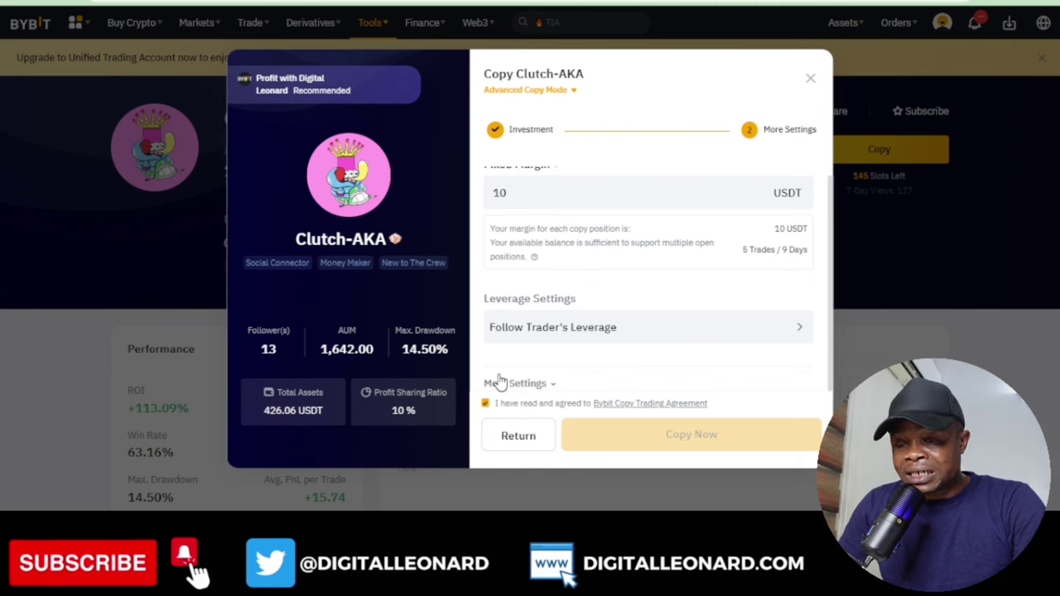
left_click(529, 385)
scroll(551, 315, "down", 4)
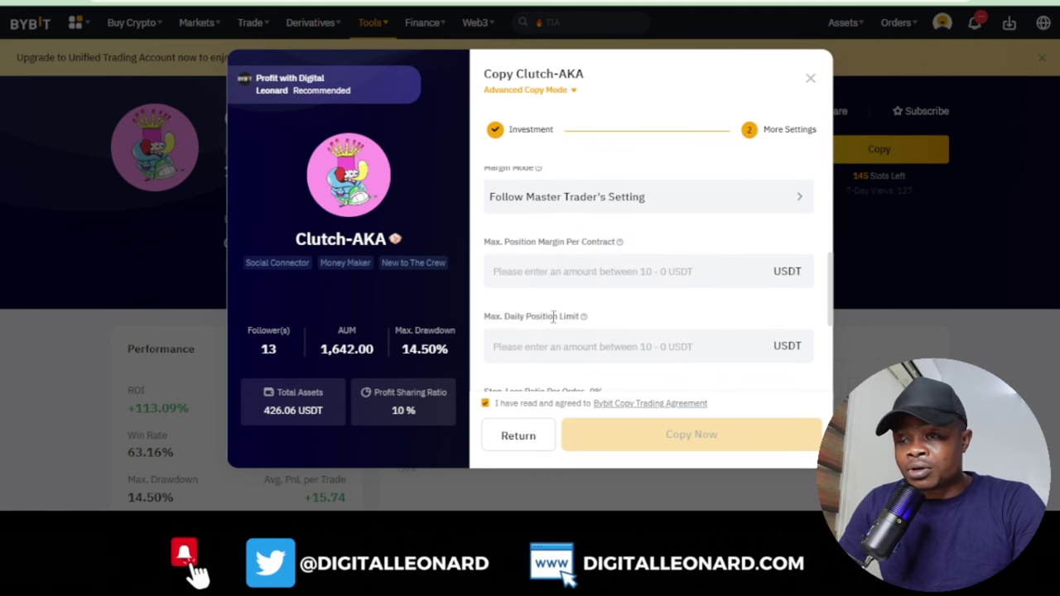
scroll(563, 295, "up", 2)
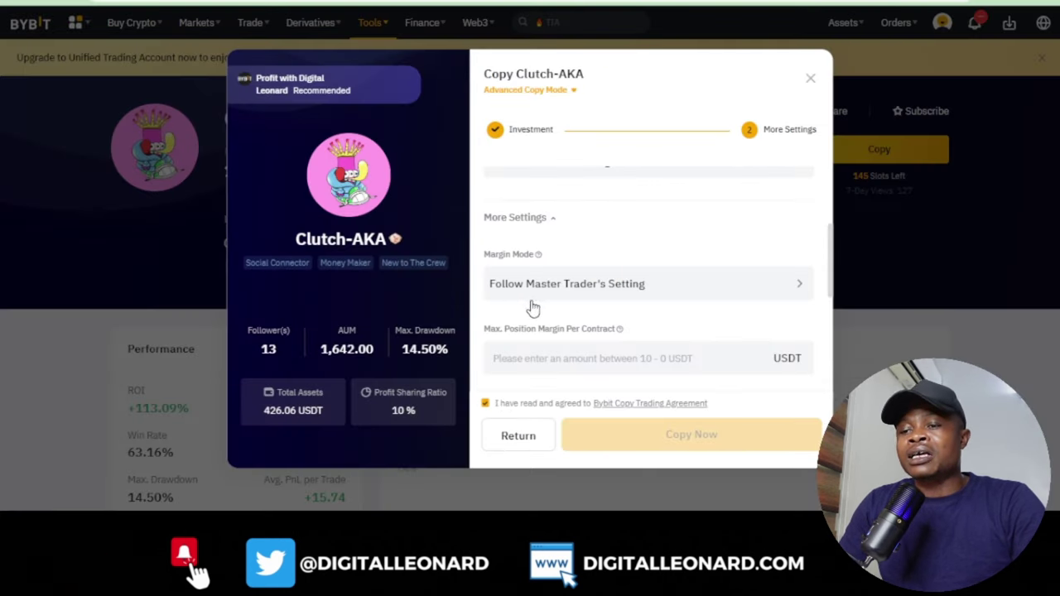
Pick Isolated Margin in the Margin Mode panel and confirm it.
left_click(578, 294)
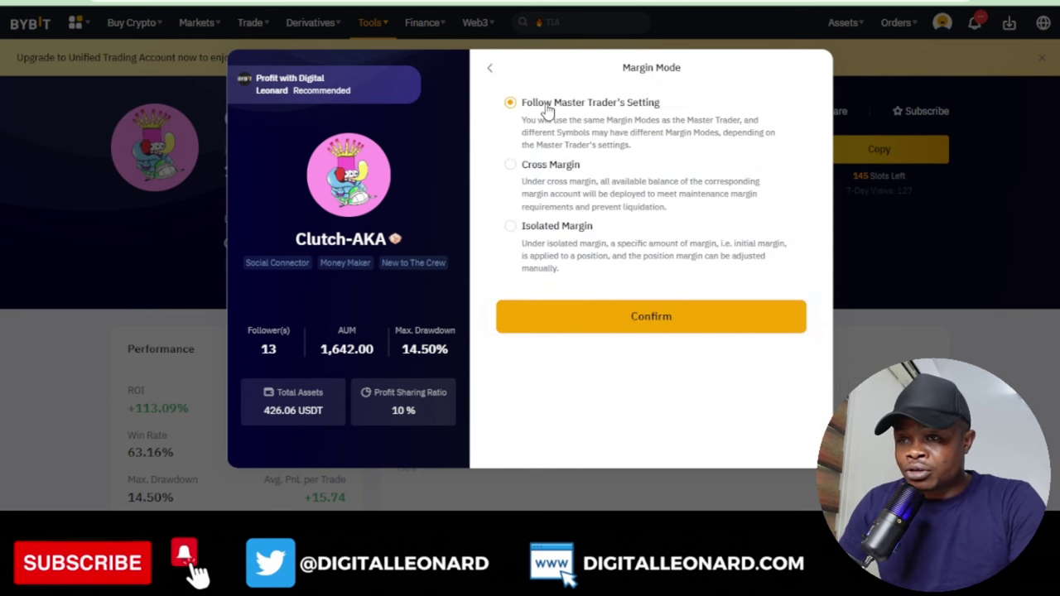
left_click(533, 239)
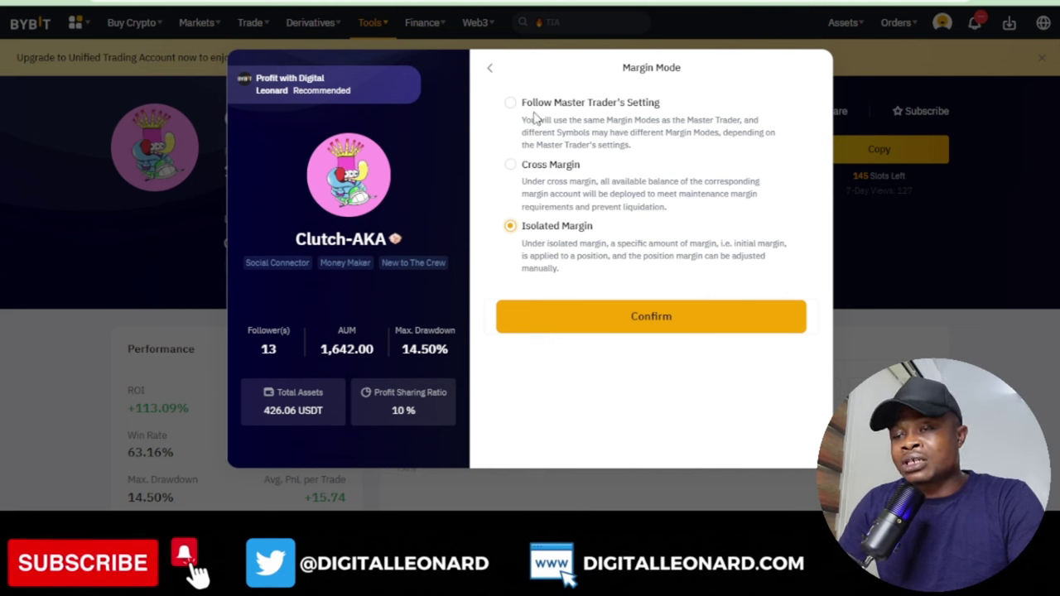
left_click(655, 324)
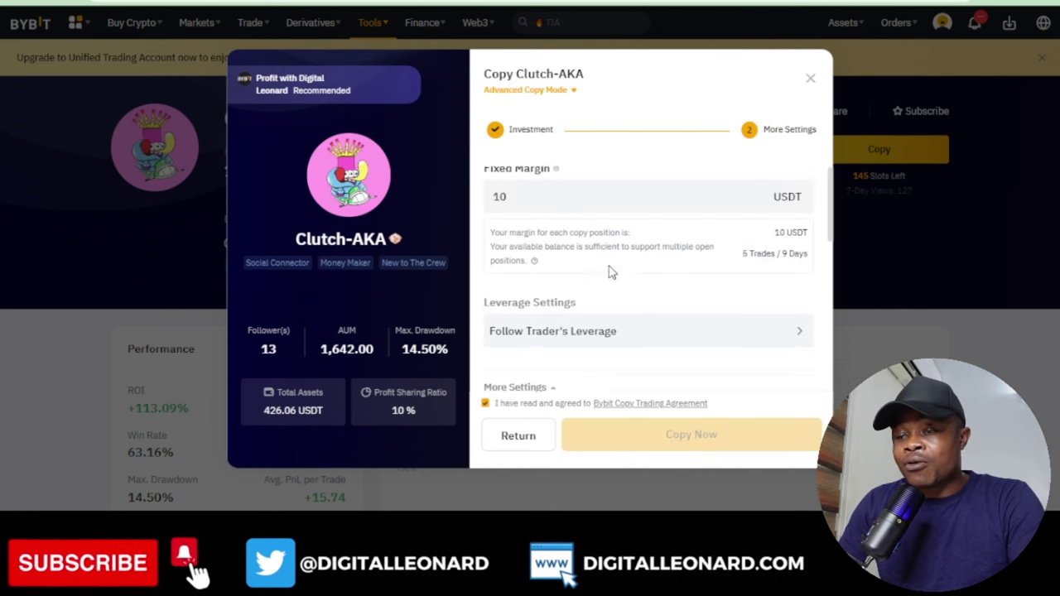
scroll(608, 268, "down", 3)
scroll(557, 297, "up", 1)
scroll(558, 300, "down", 1)
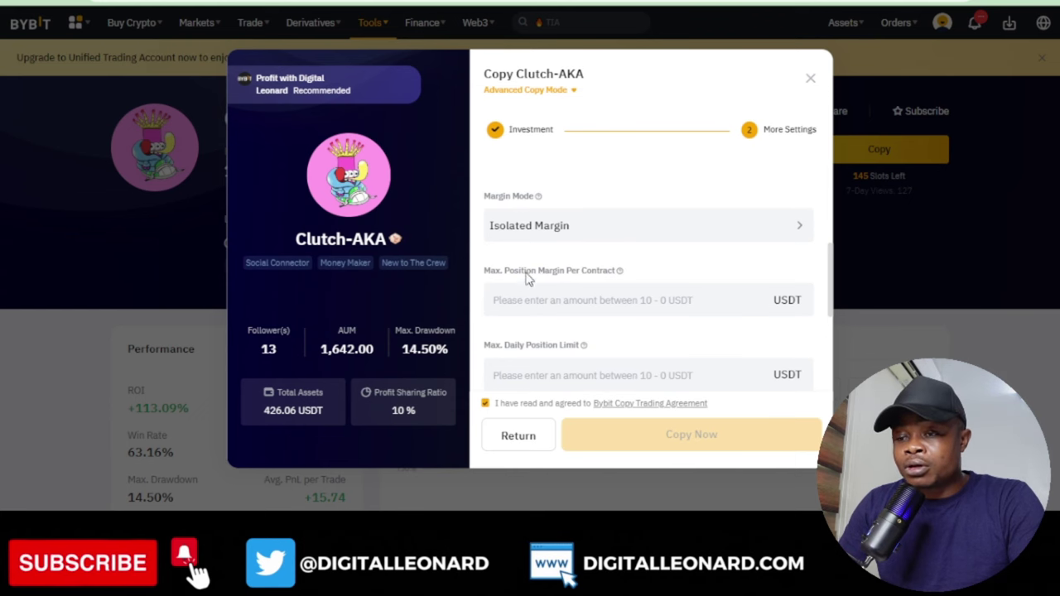
scroll(567, 265, "up", 1)
scroll(565, 267, "down", 2)
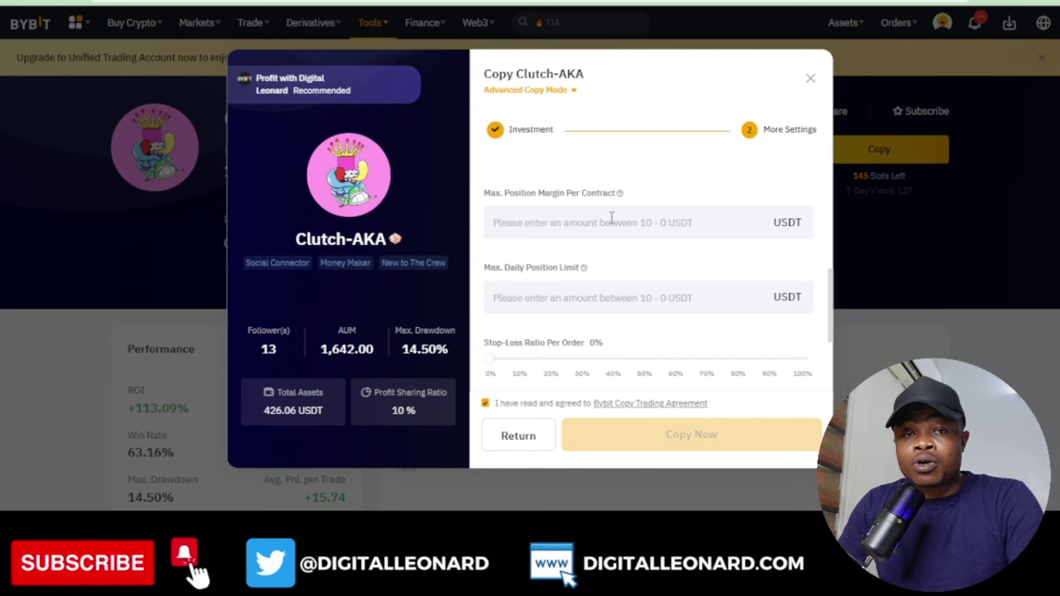
left_click(564, 226)
type("10")
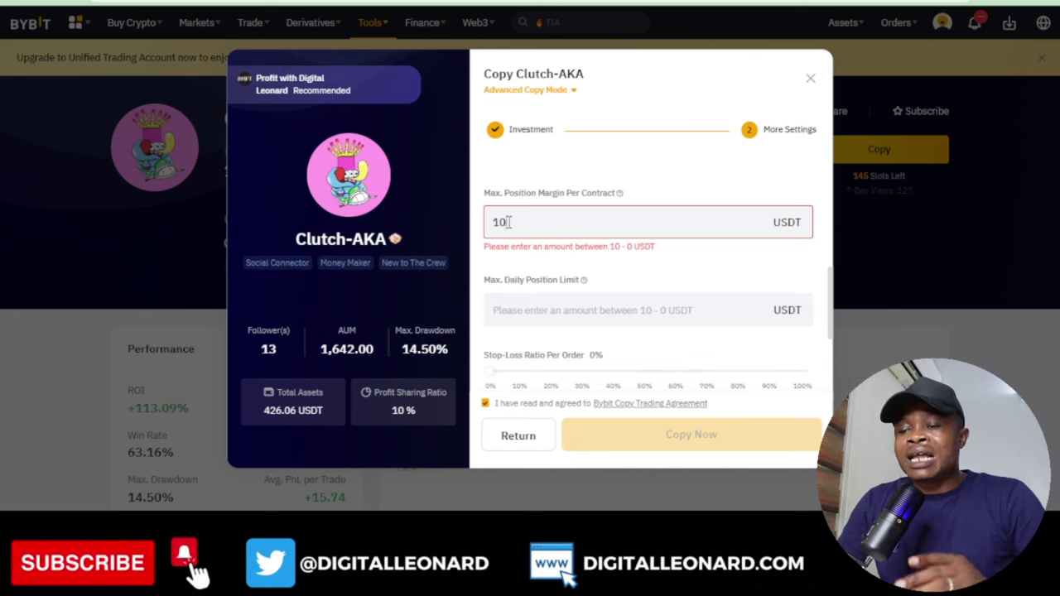
left_click_drag(509, 222, 494, 229)
key("BackSpace")
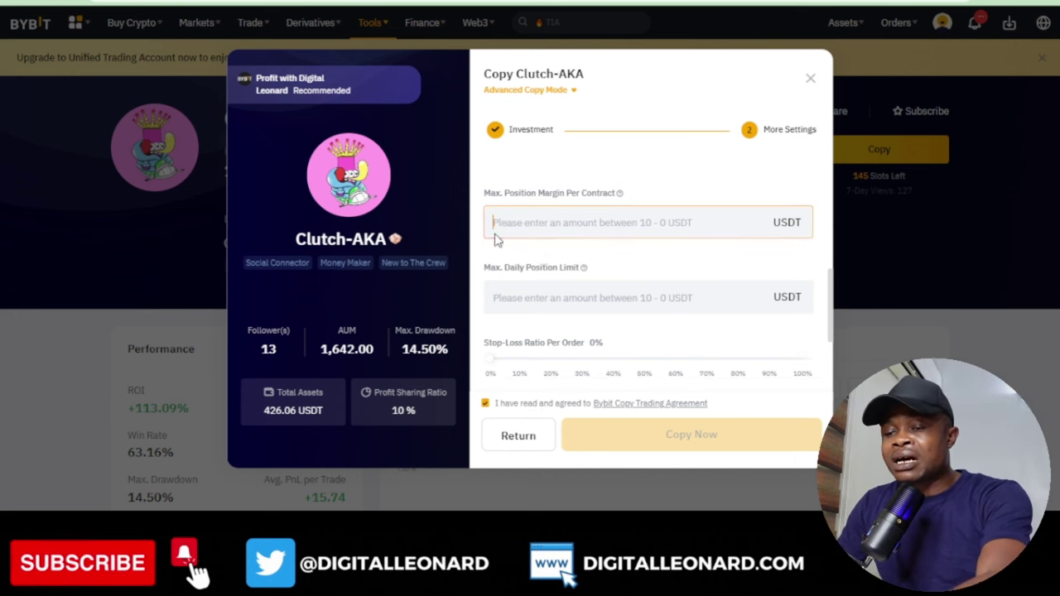
left_click(539, 299)
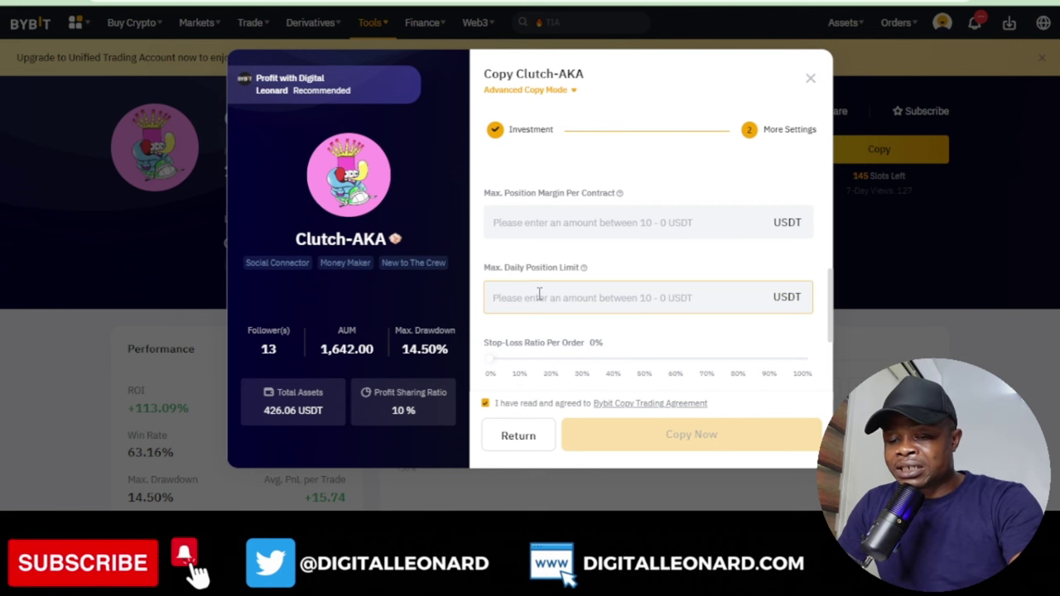
type("20")
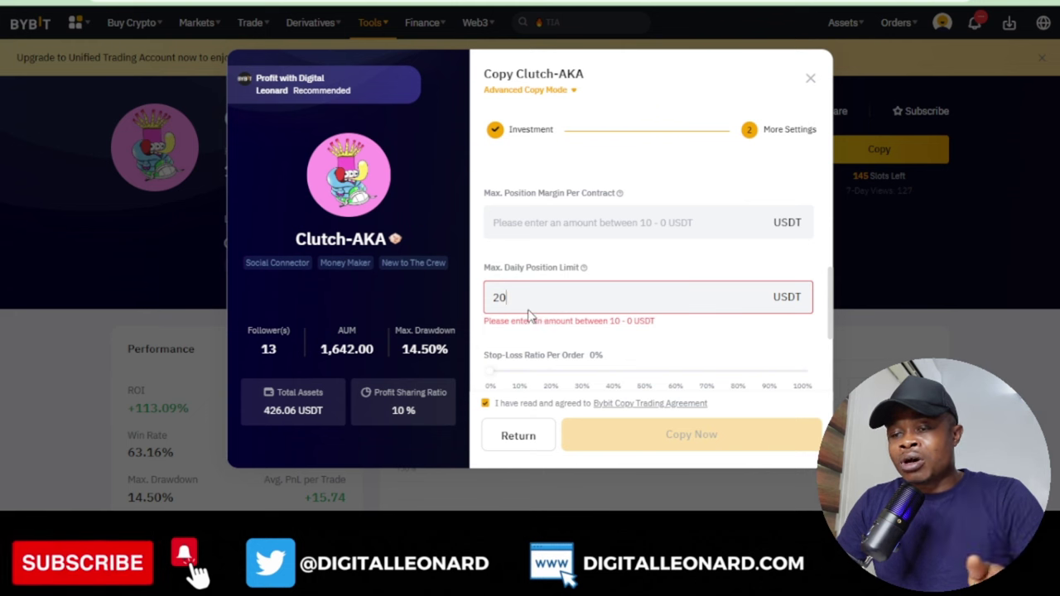
key("BackSpace")
key("BackSpace")
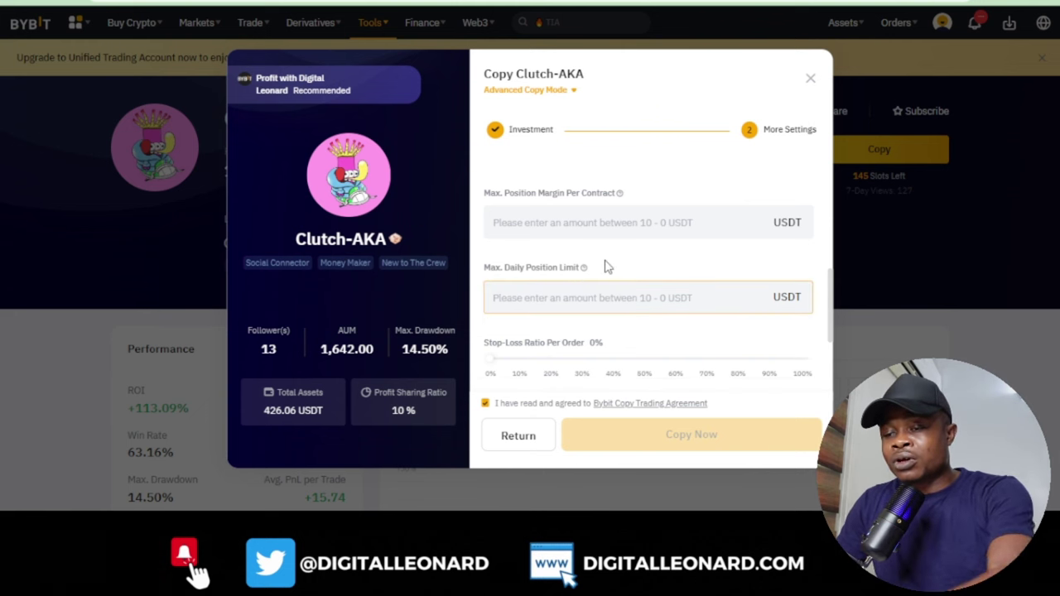
scroll(556, 313, "down", 2)
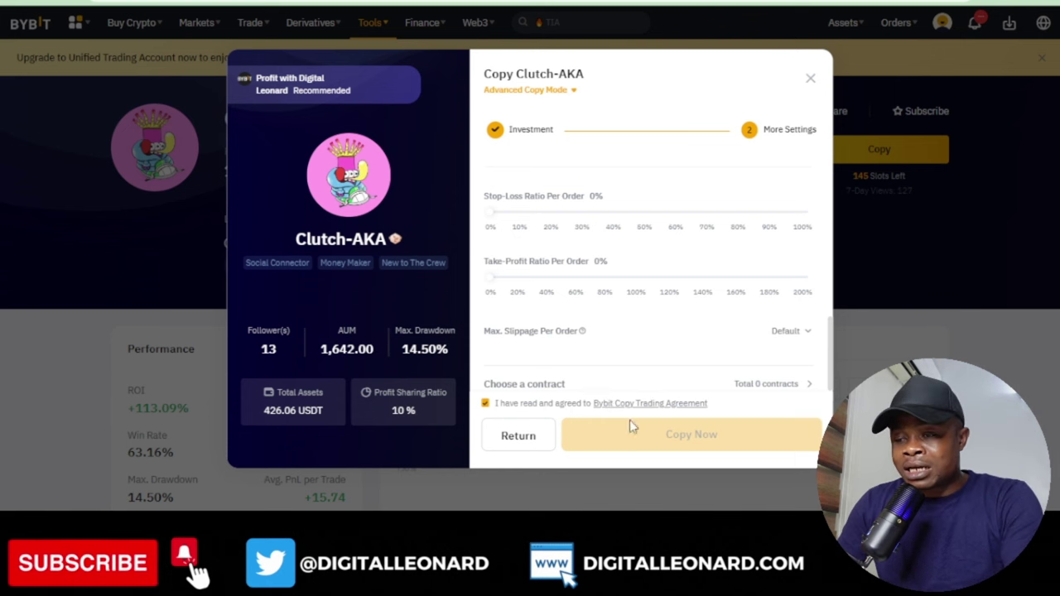
scroll(679, 290, "up", 5)
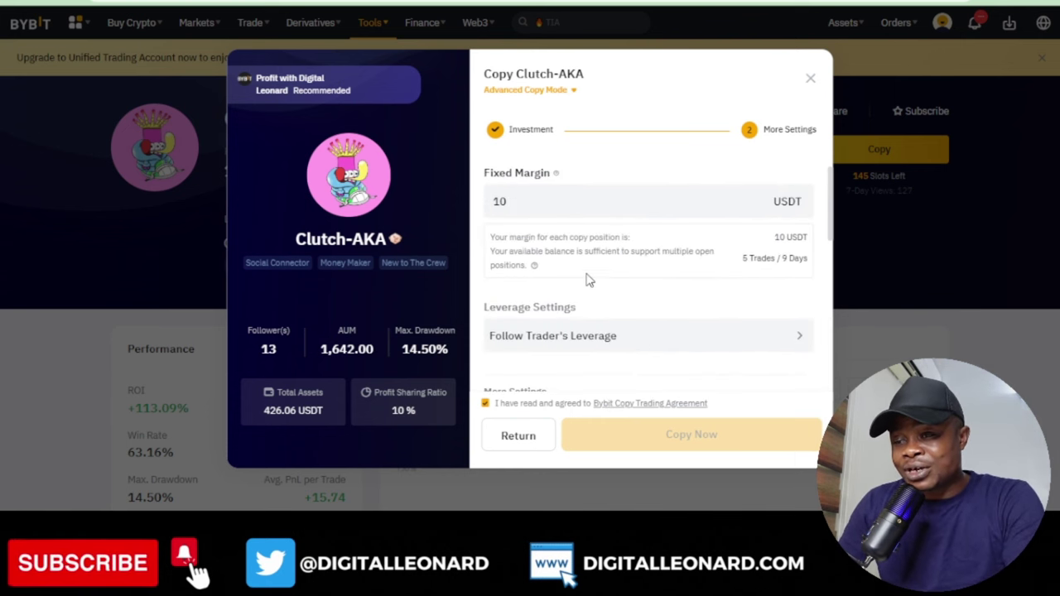
scroll(585, 306, "down", 5)
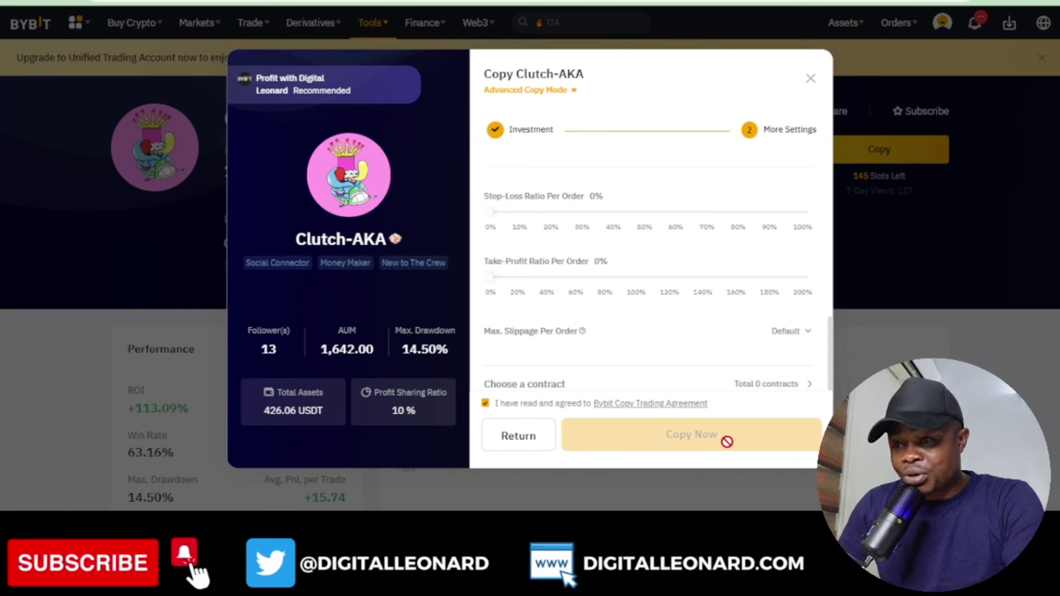
scroll(613, 311, "up", 4)
scroll(602, 304, "up", 1)
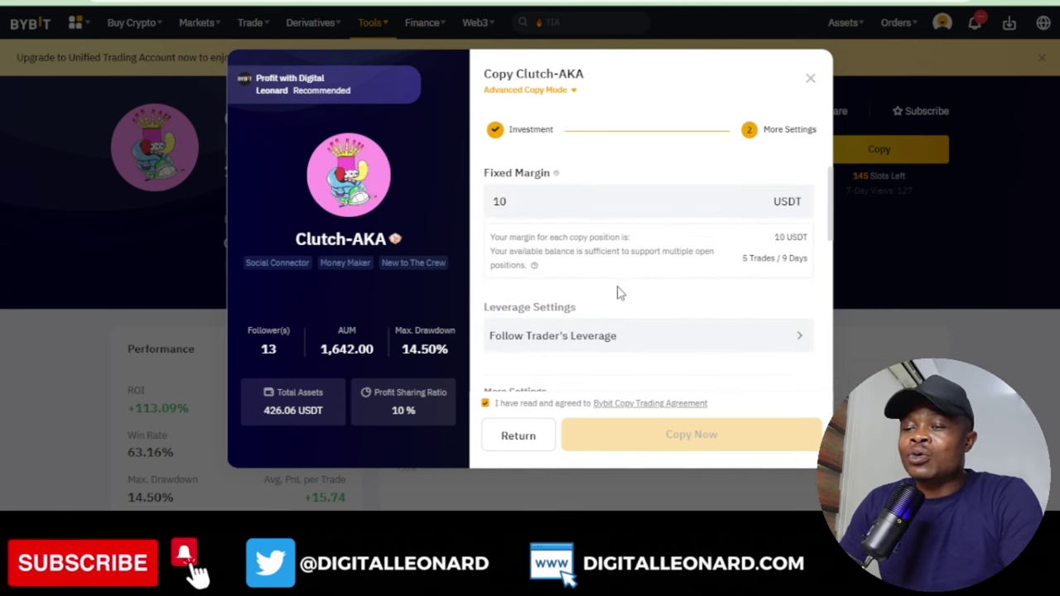
scroll(605, 308, "down", 5)
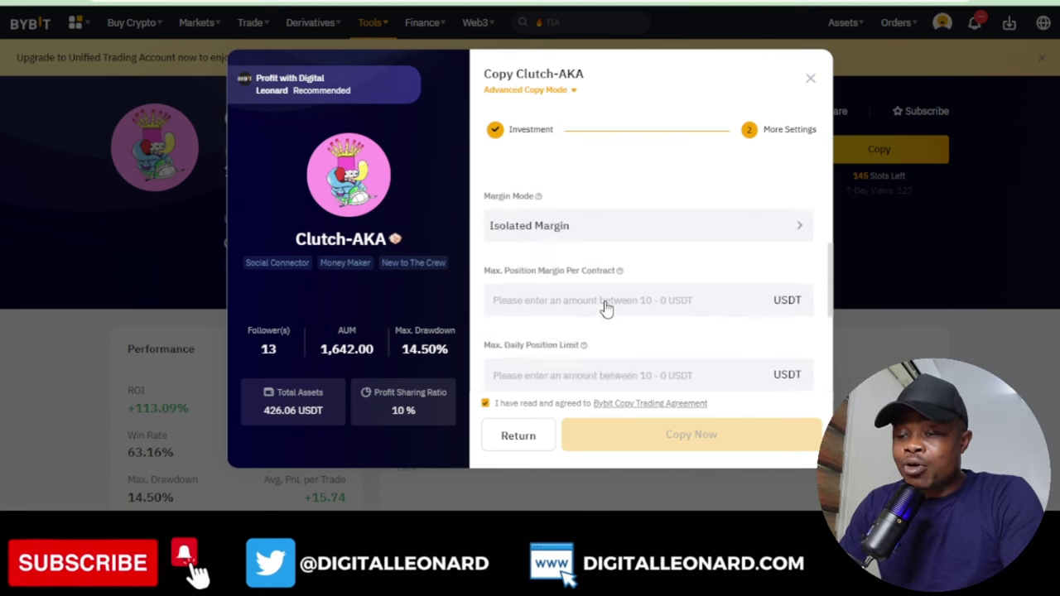